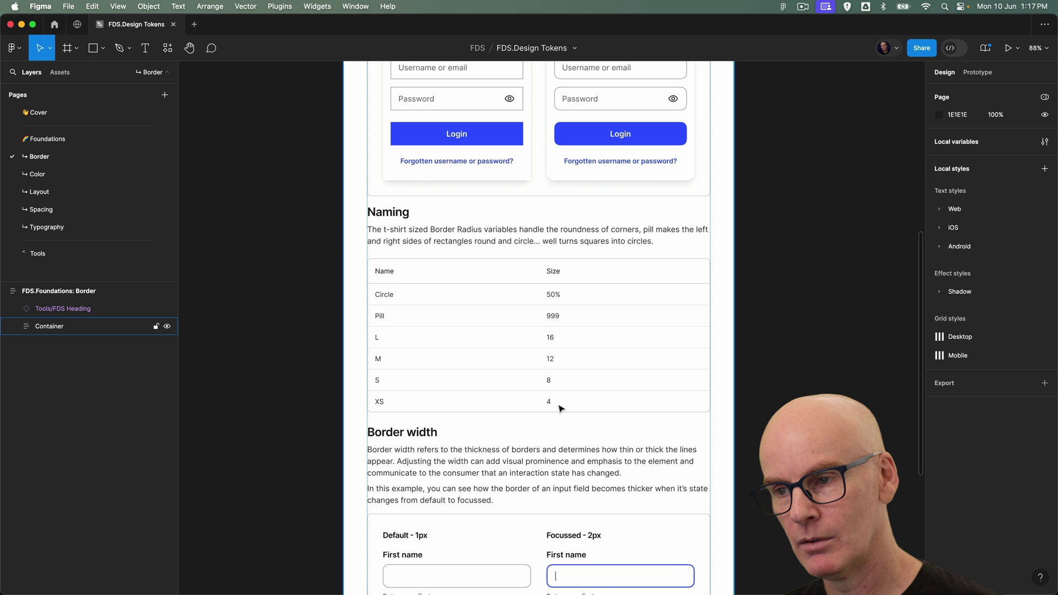
scroll(243, 174, down, 6)
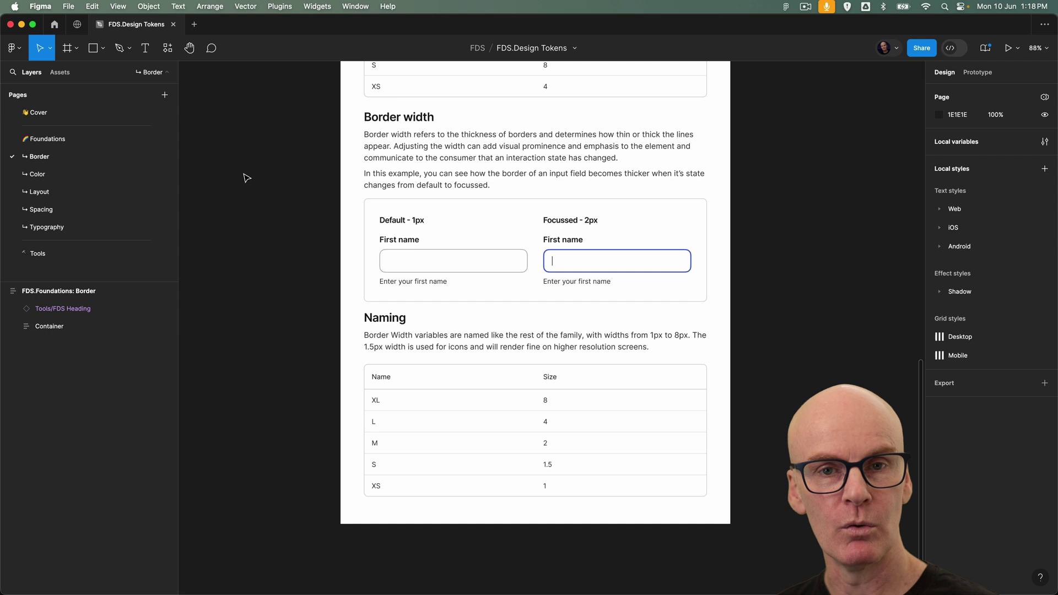
click(456, 262)
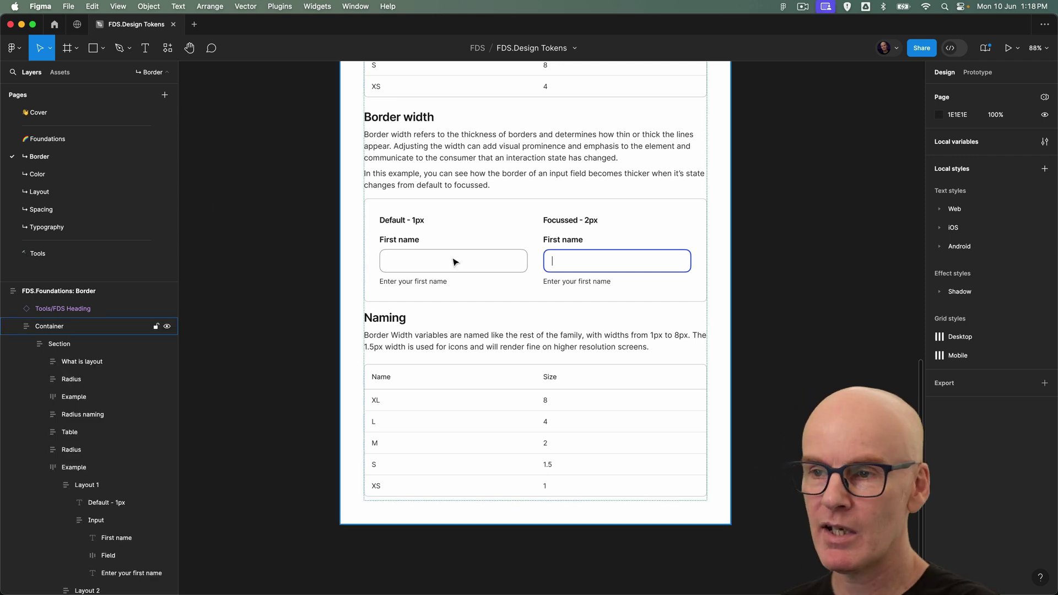
super+click(456, 261)
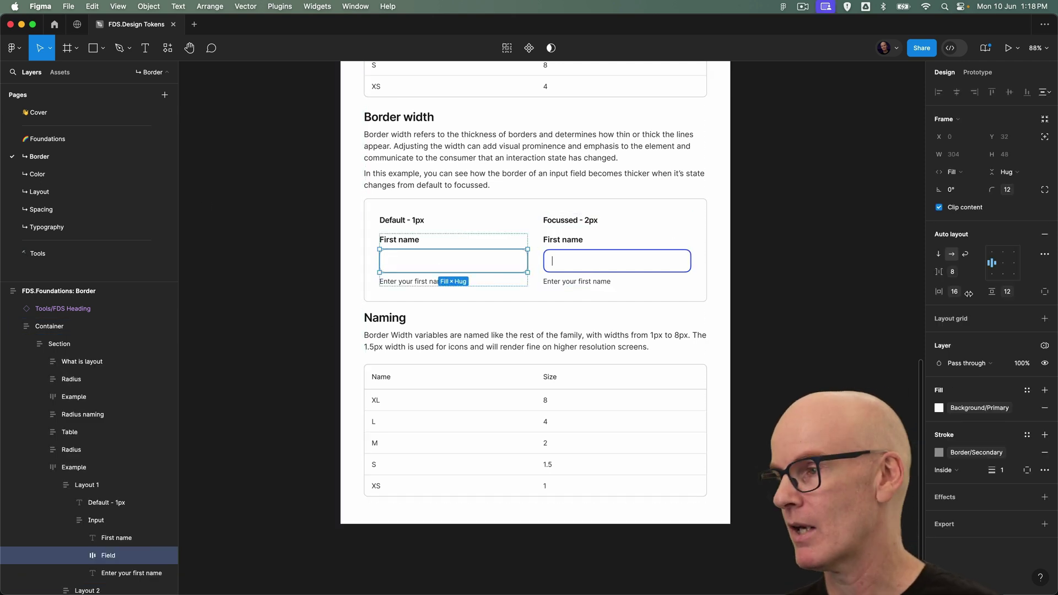
click(800, 332)
super+click(602, 263)
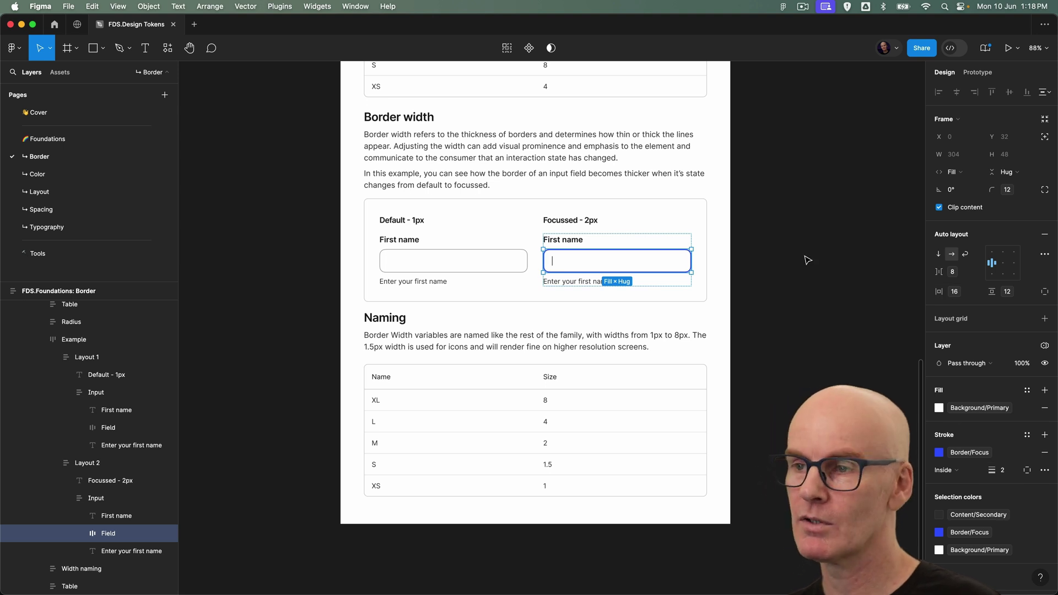
click(251, 207)
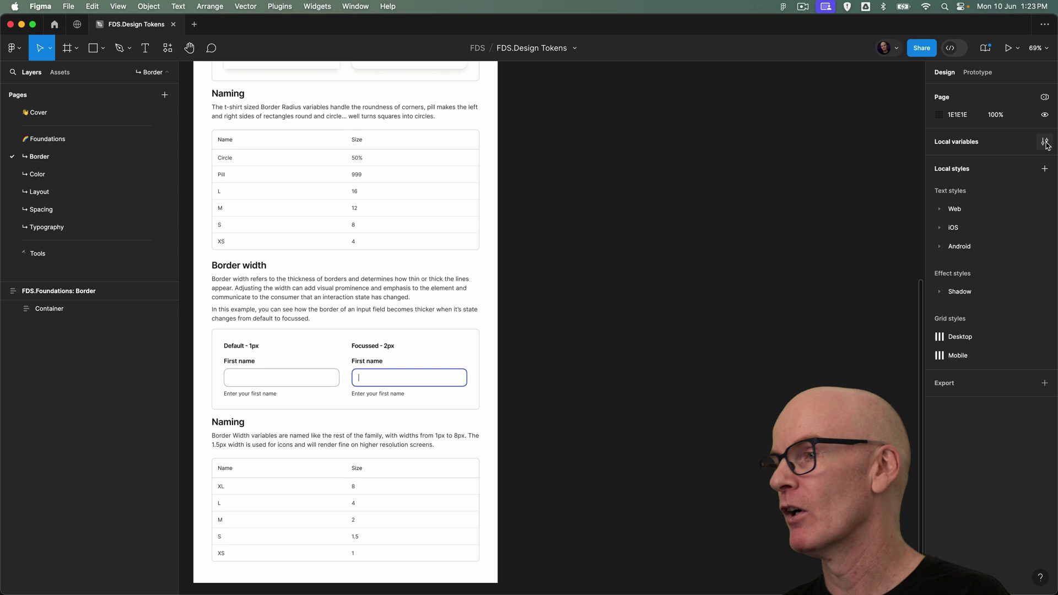
Create a new variable collection named Border
click(1045, 142)
click(659, 81)
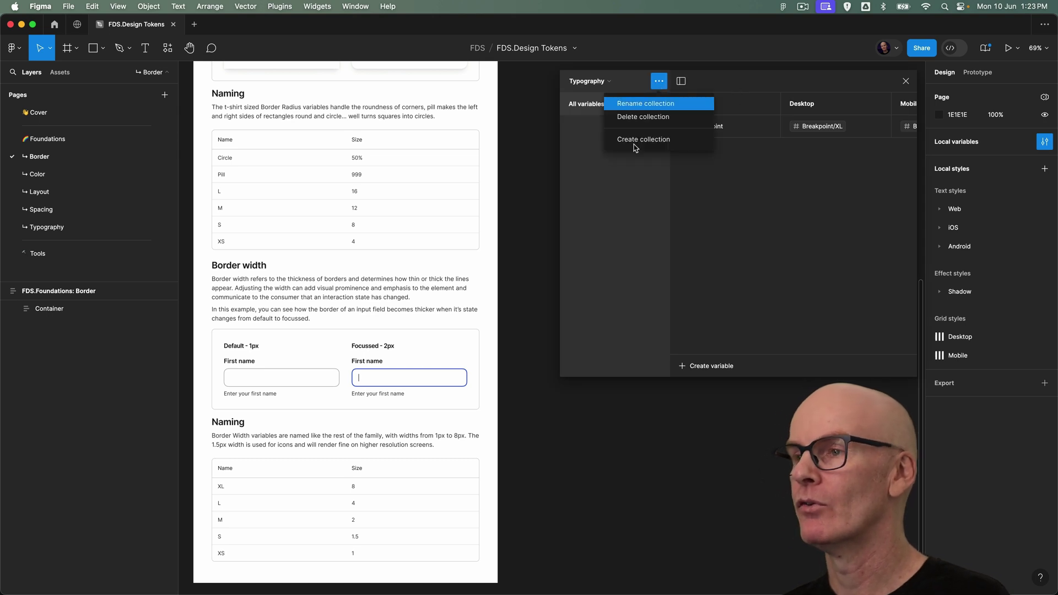
click(643, 142)
double_click(609, 83)
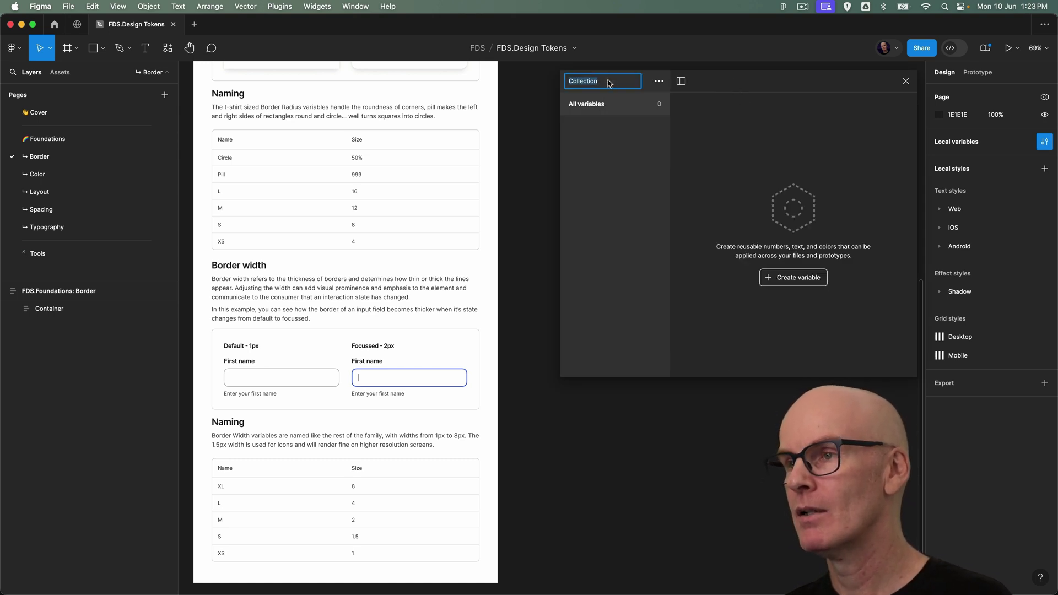
text(Border)
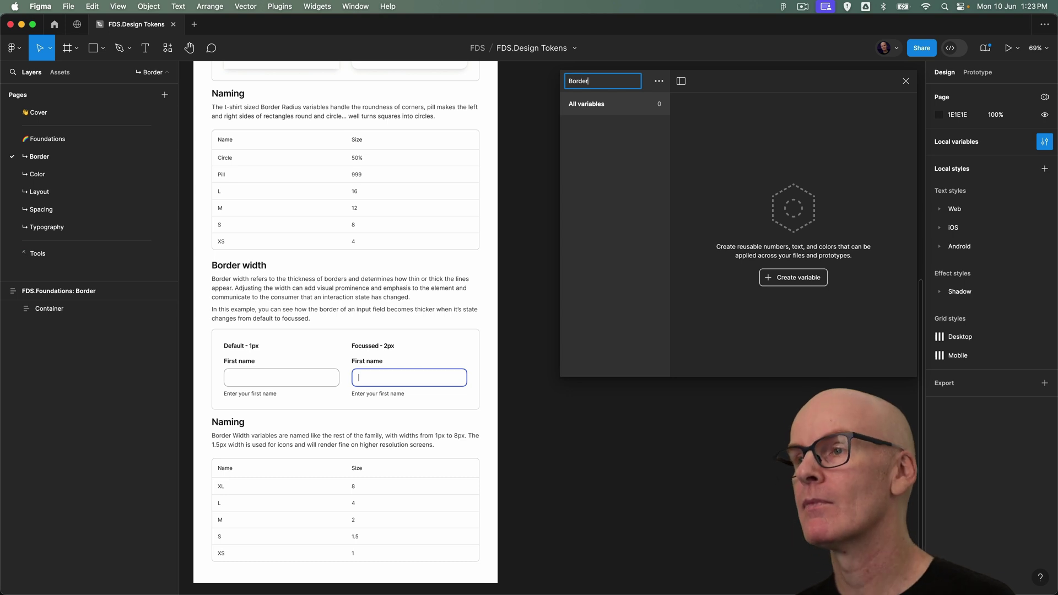
key(Return)
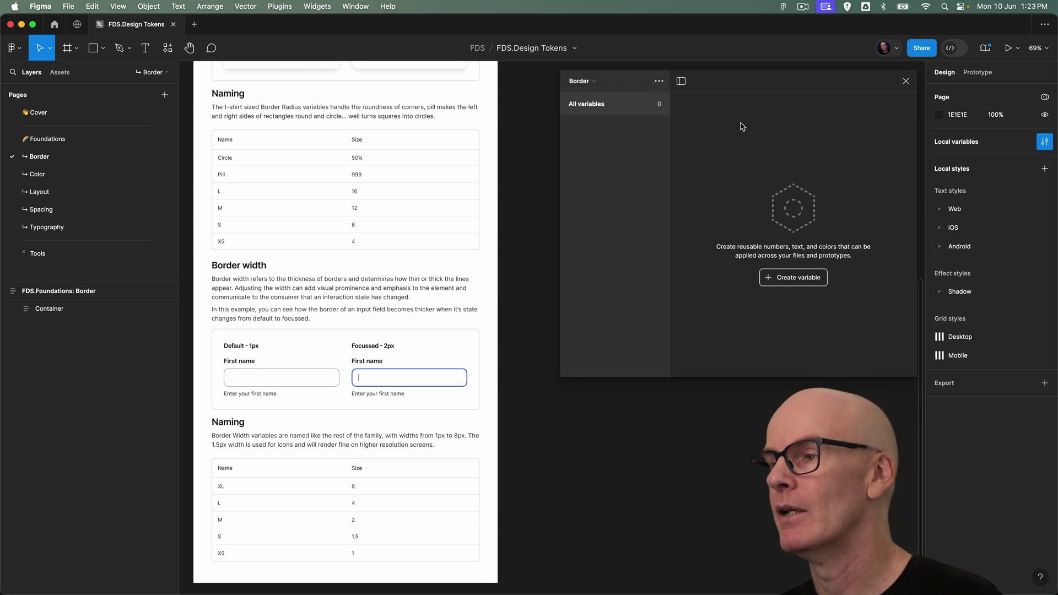
Add a number variable Circle with value 50
click(793, 273)
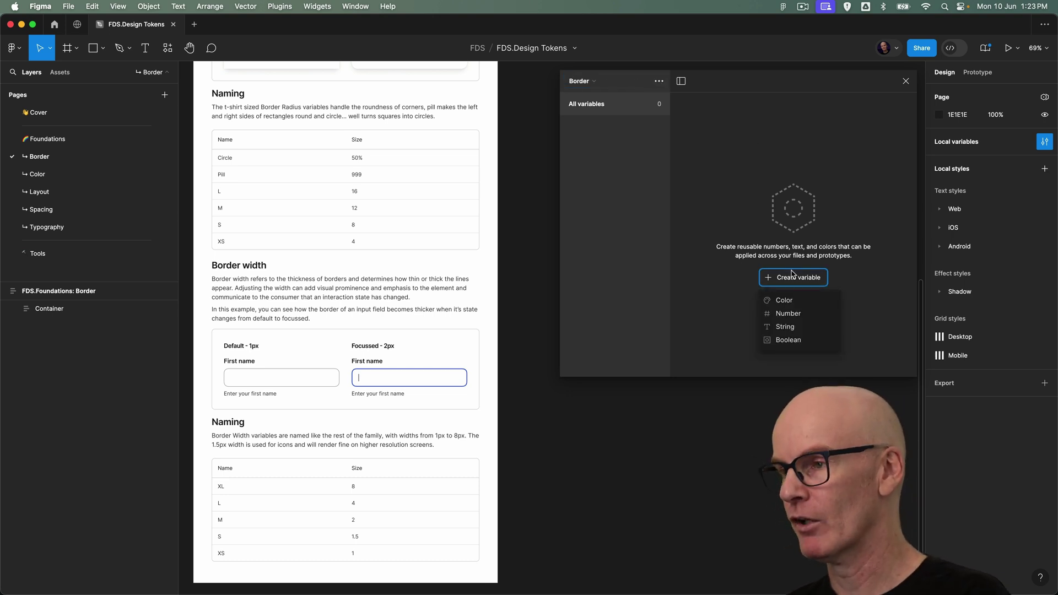
click(796, 314)
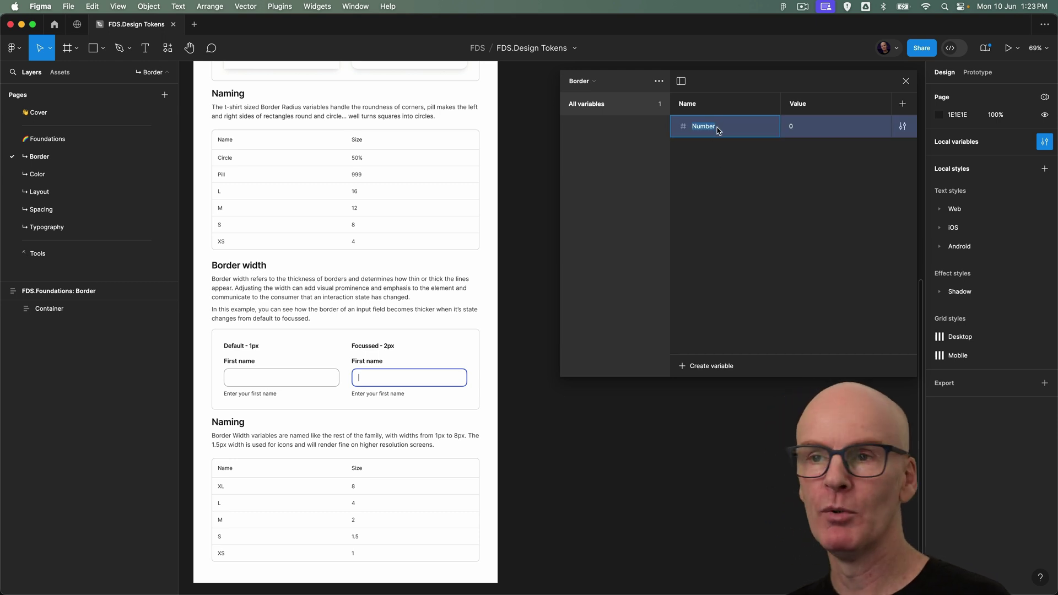
text(Circle)
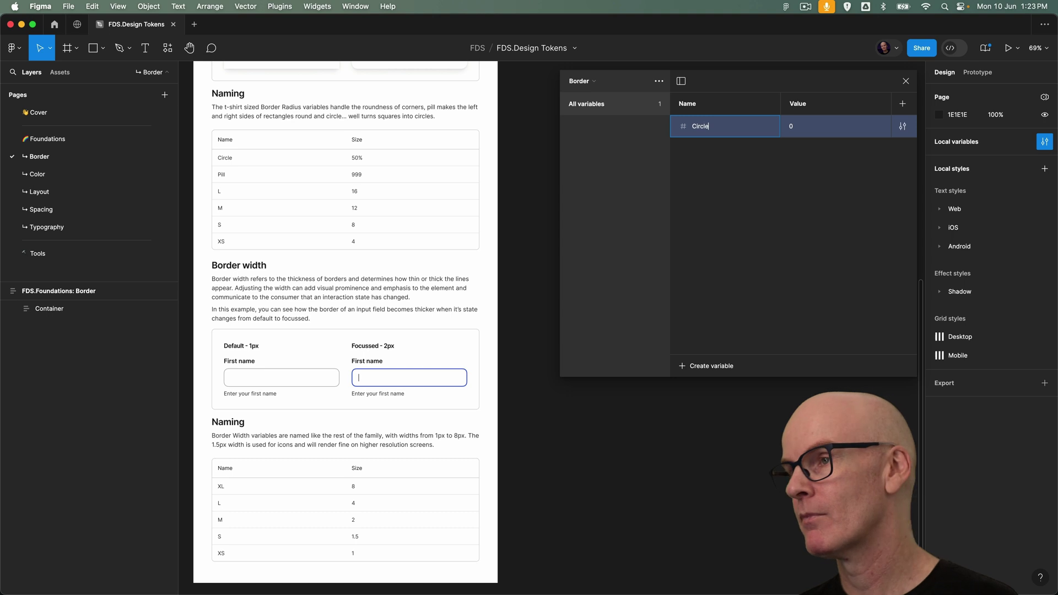
key(Return)
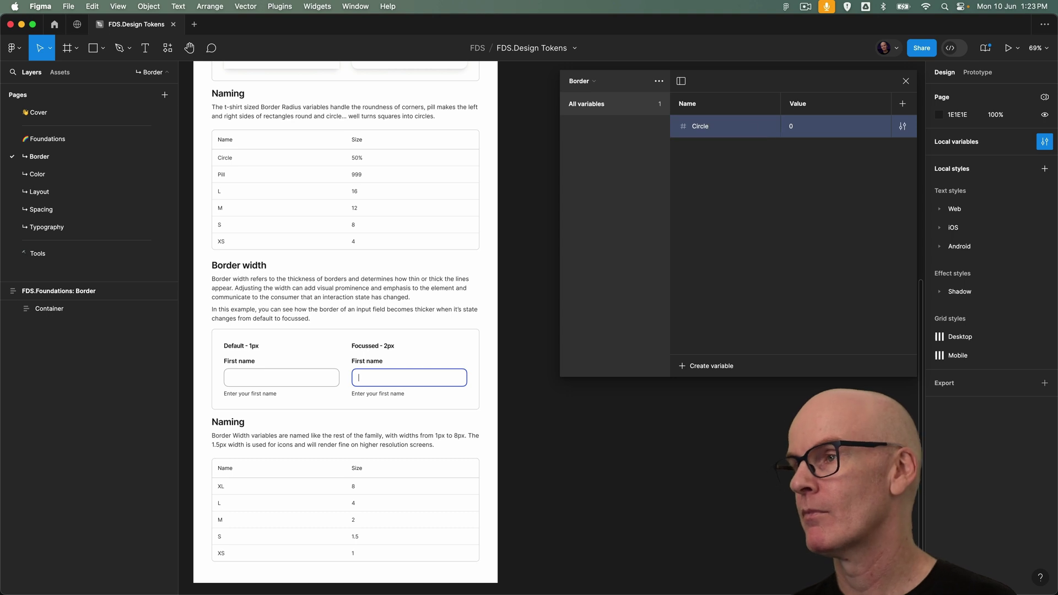
click(792, 130)
text(50)
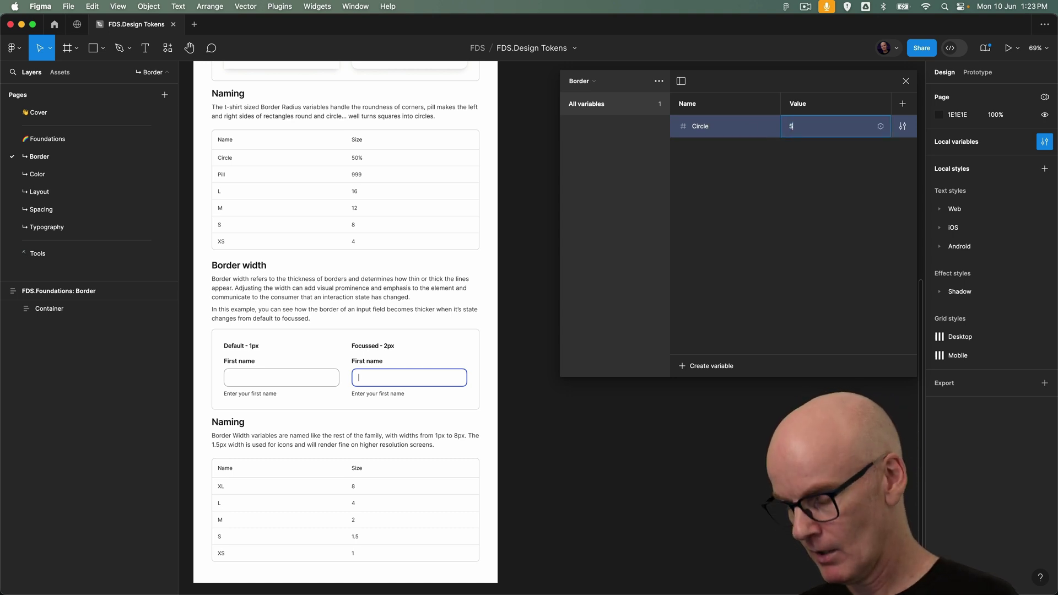
key(Return)
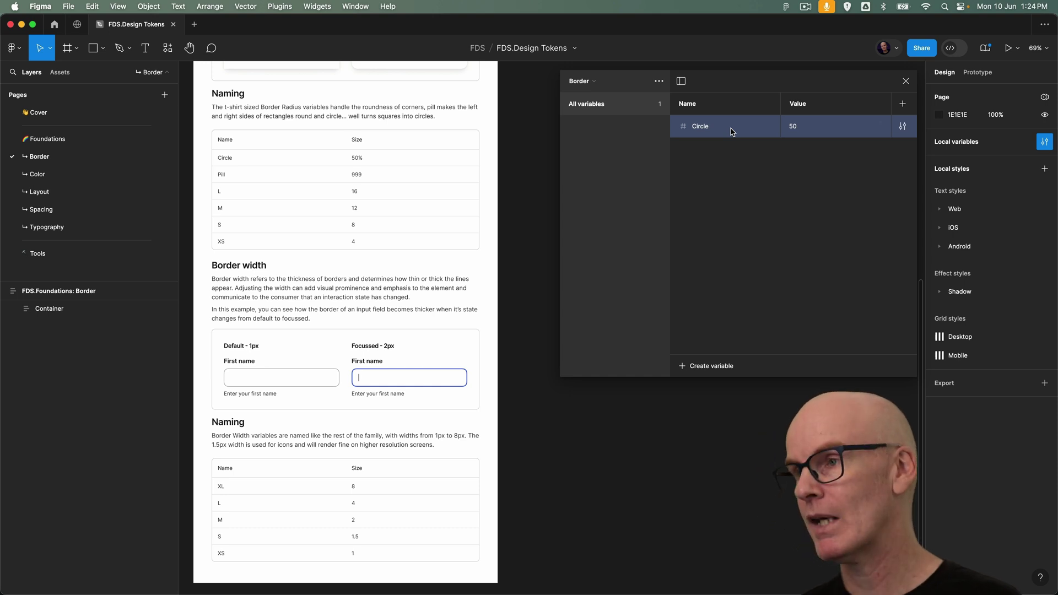
Duplicate Circle into a Pill variable with value 999
key(super+d)
double_click(721, 151)
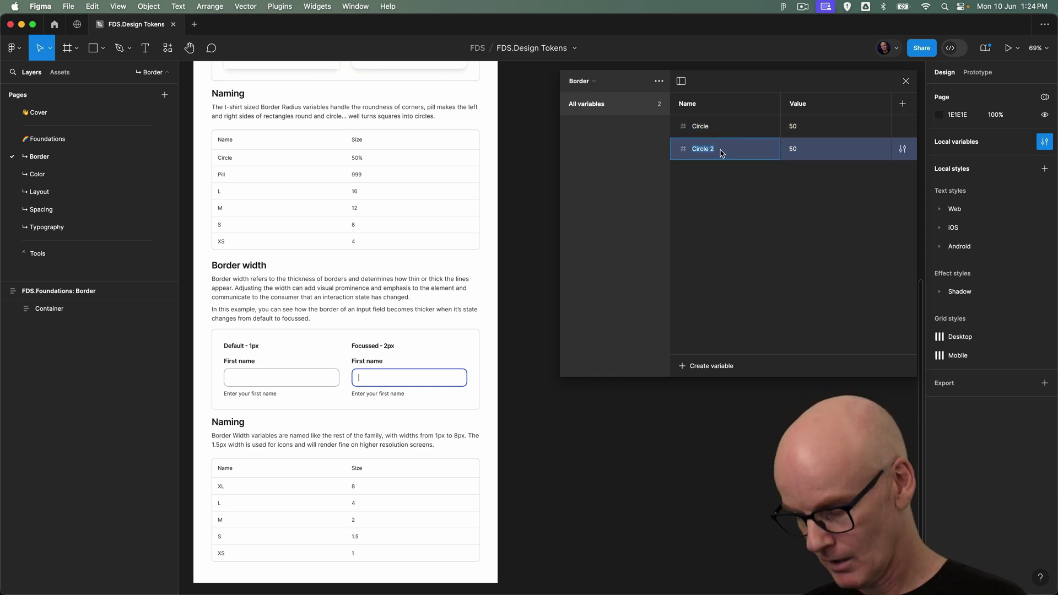
text(Pill)
key(Return)
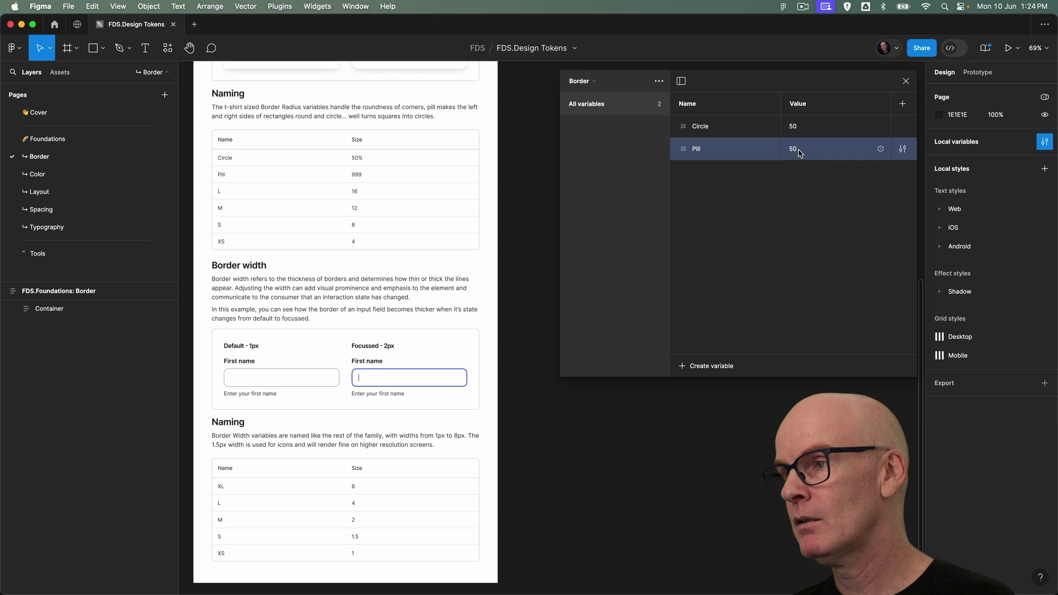
click(795, 152)
text(999)
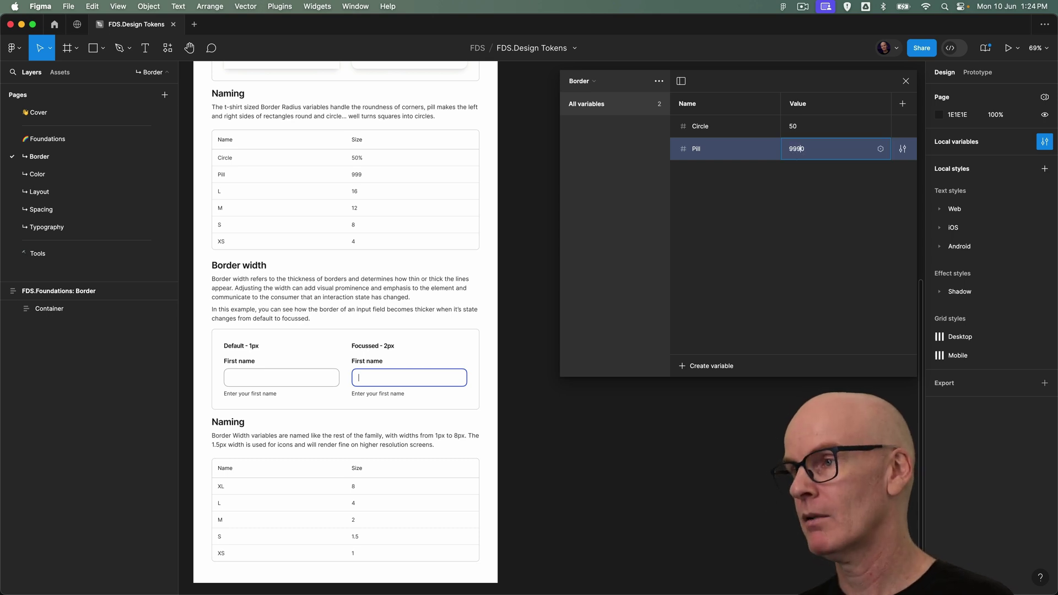
key(Return)
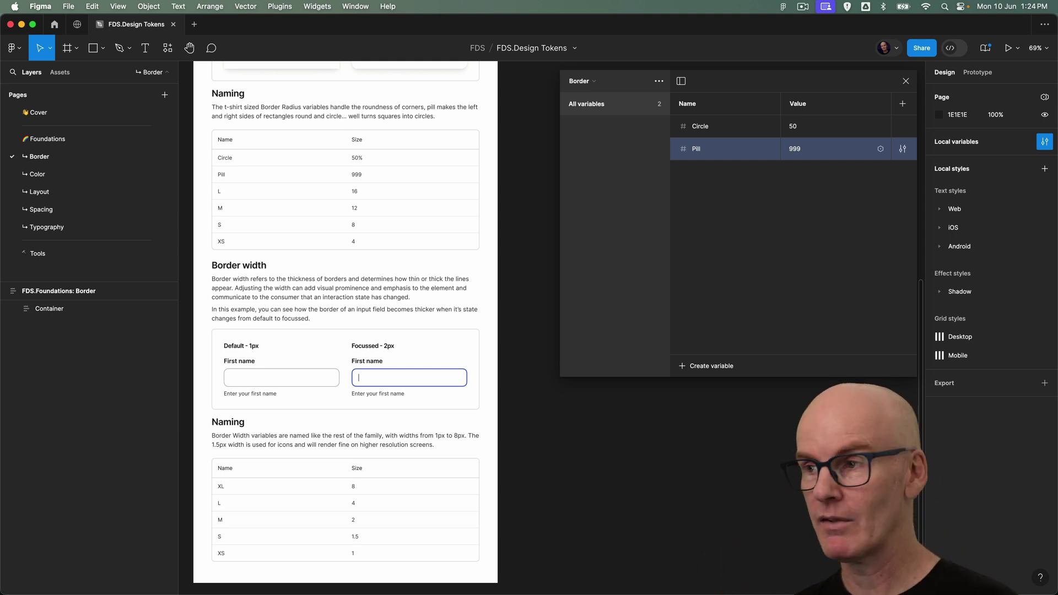
Add variables L with value 16 and M with value 12 by duplicating
key(super+d)
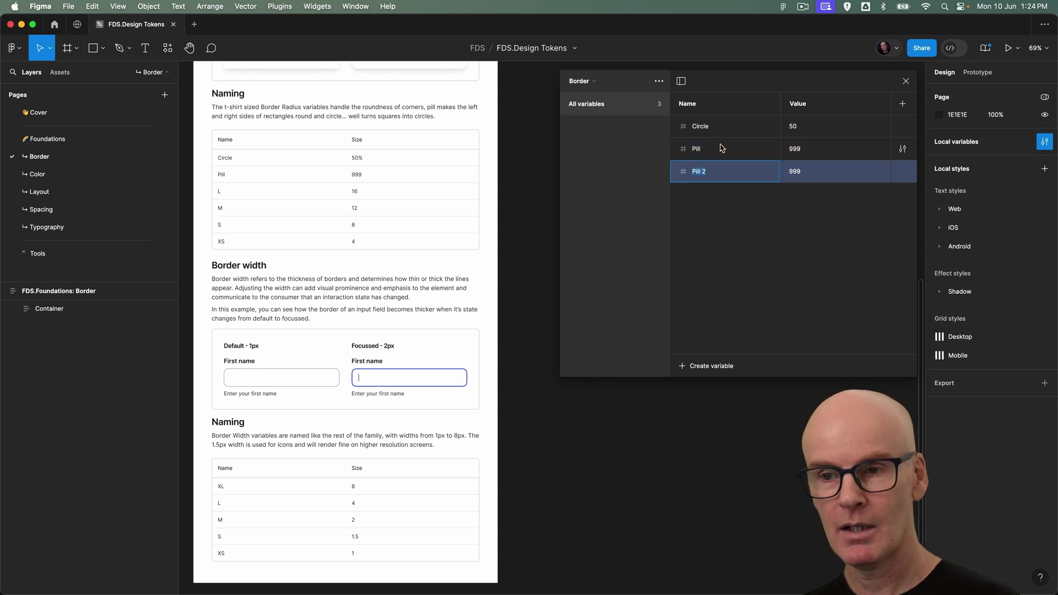
text(L)
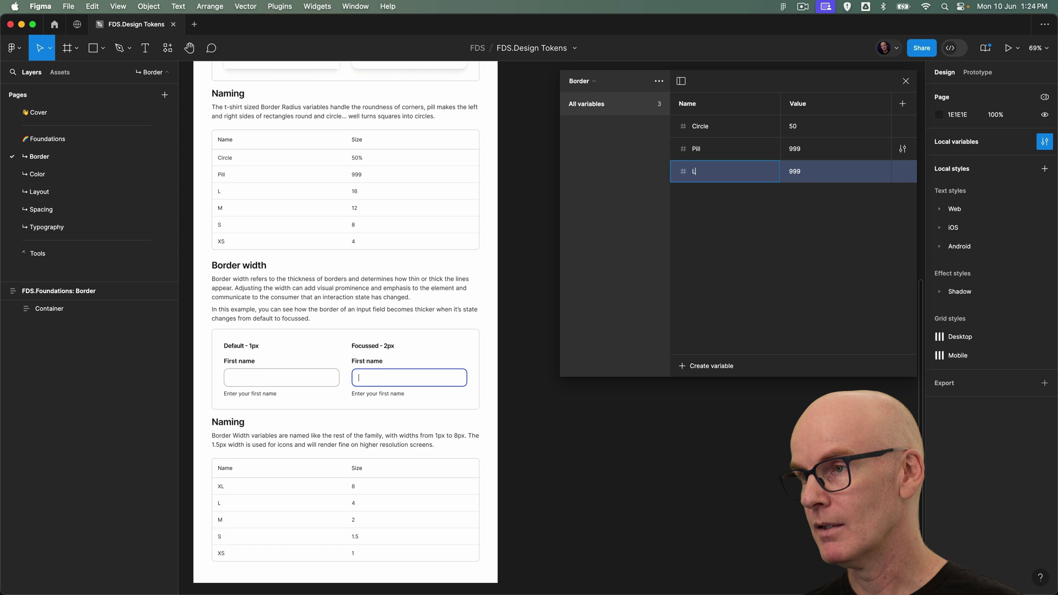
click(801, 173)
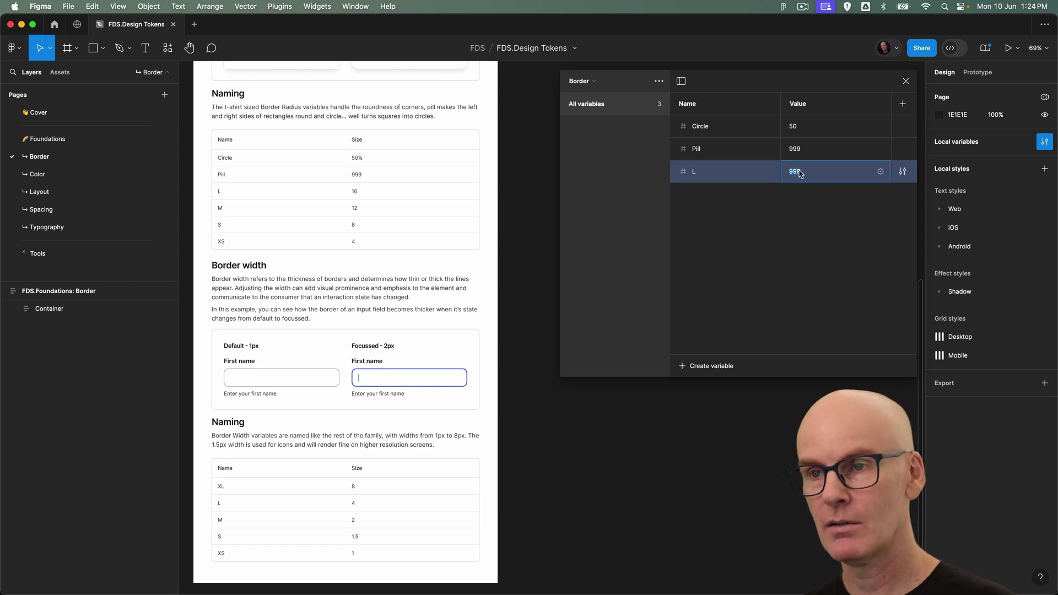
key(Return)
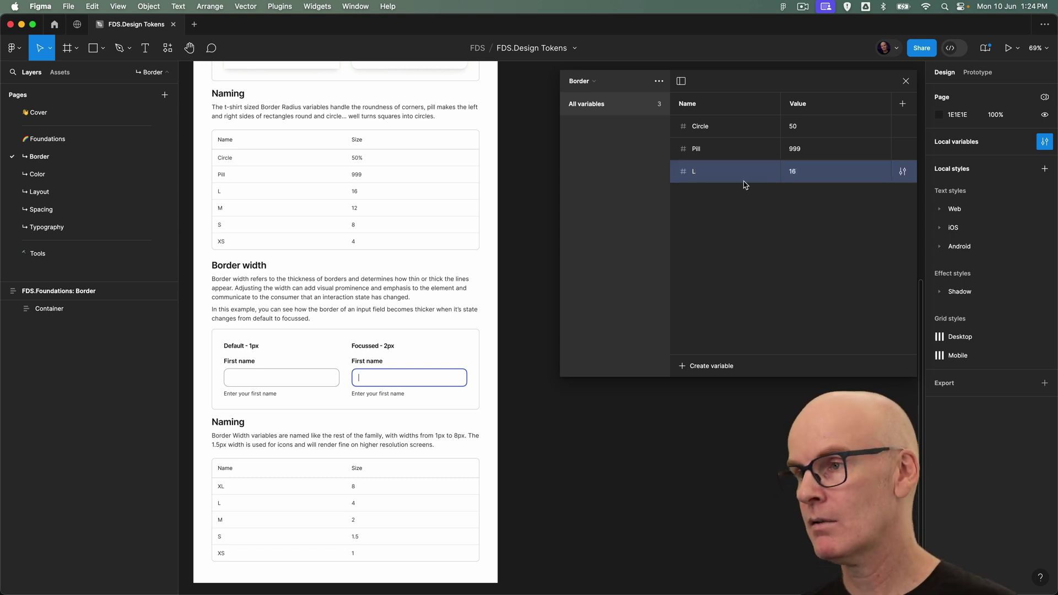
key(super+d)
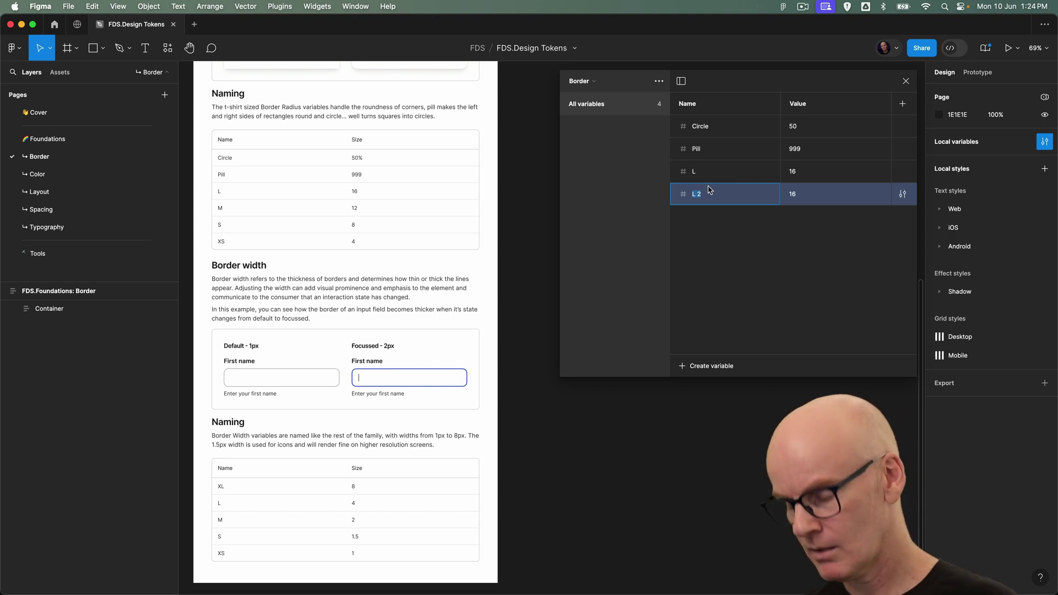
click(805, 193)
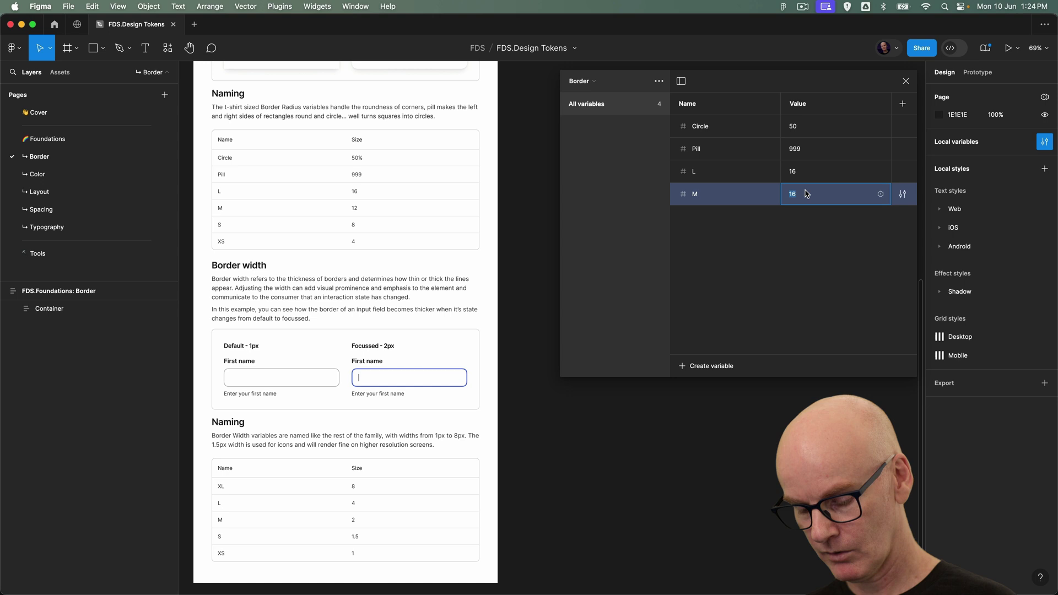
key(Return)
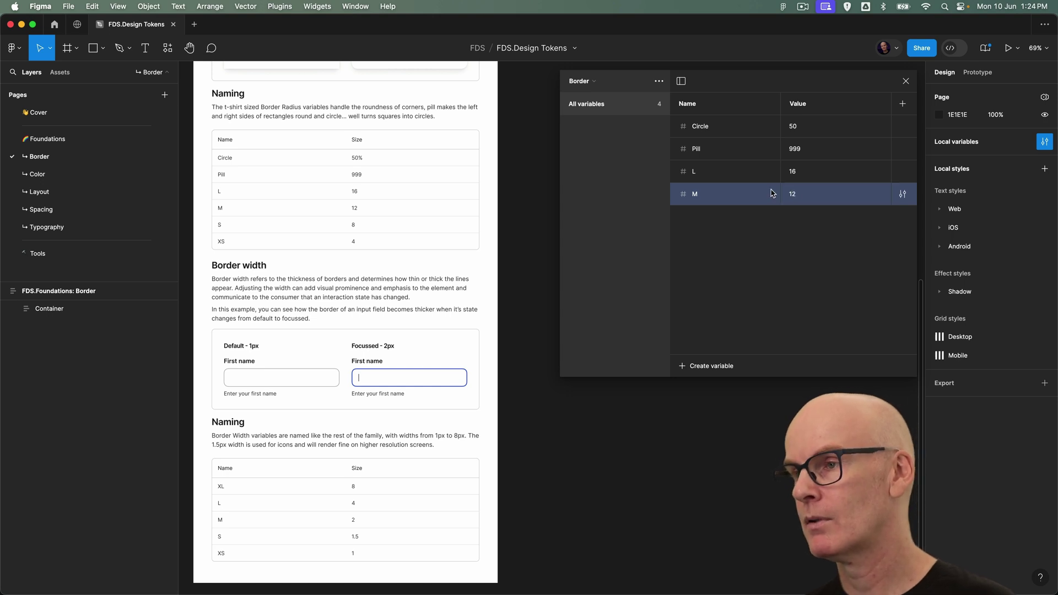
Add variables S with value 8 and XS with value 4 by duplicating
key(super+d)
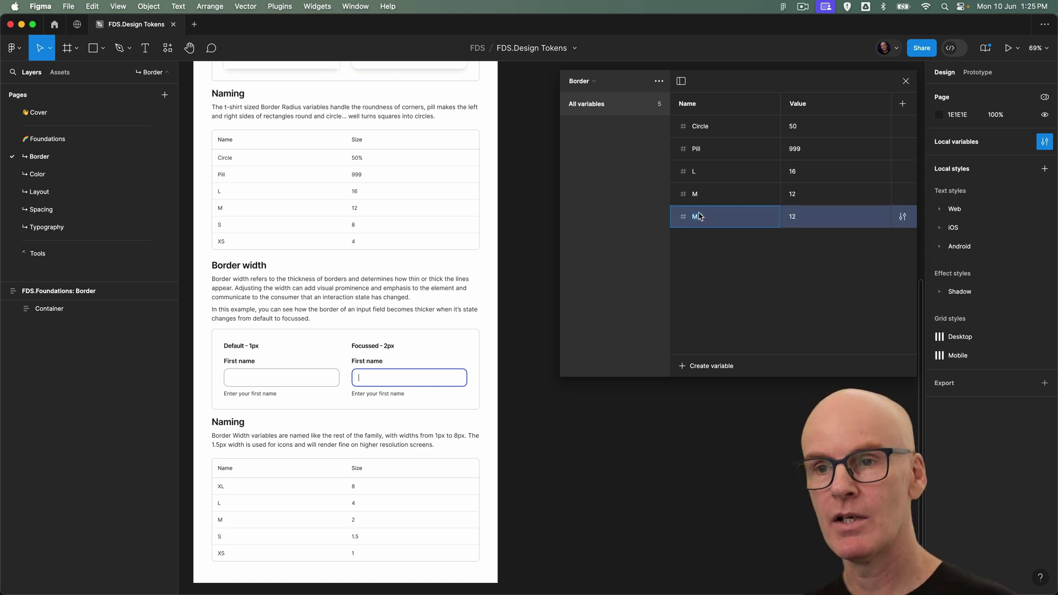
text(S)
key(Return)
click(800, 218)
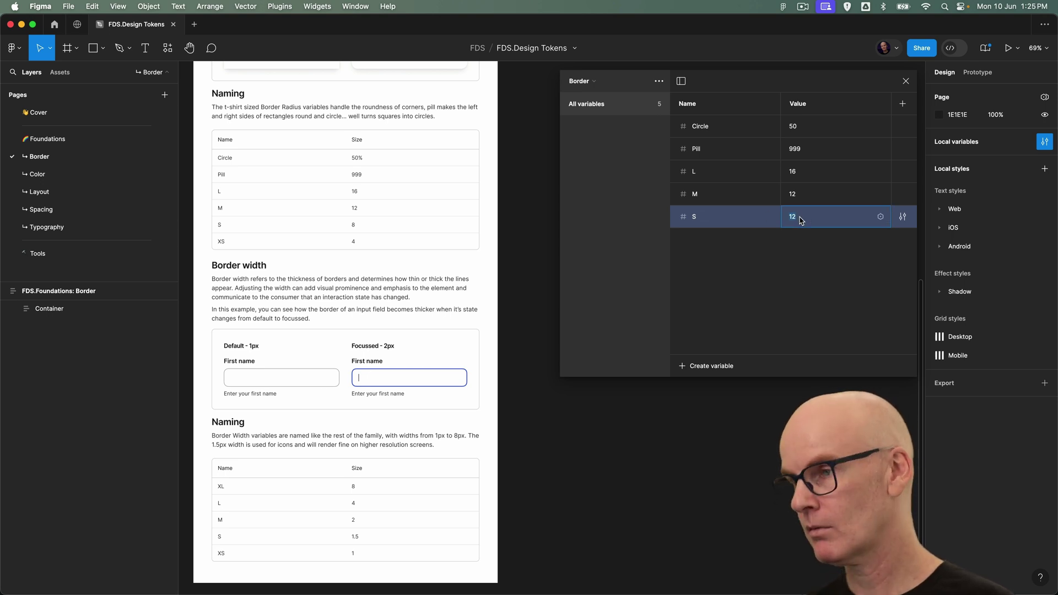
text(8)
key(Return)
key(super+d)
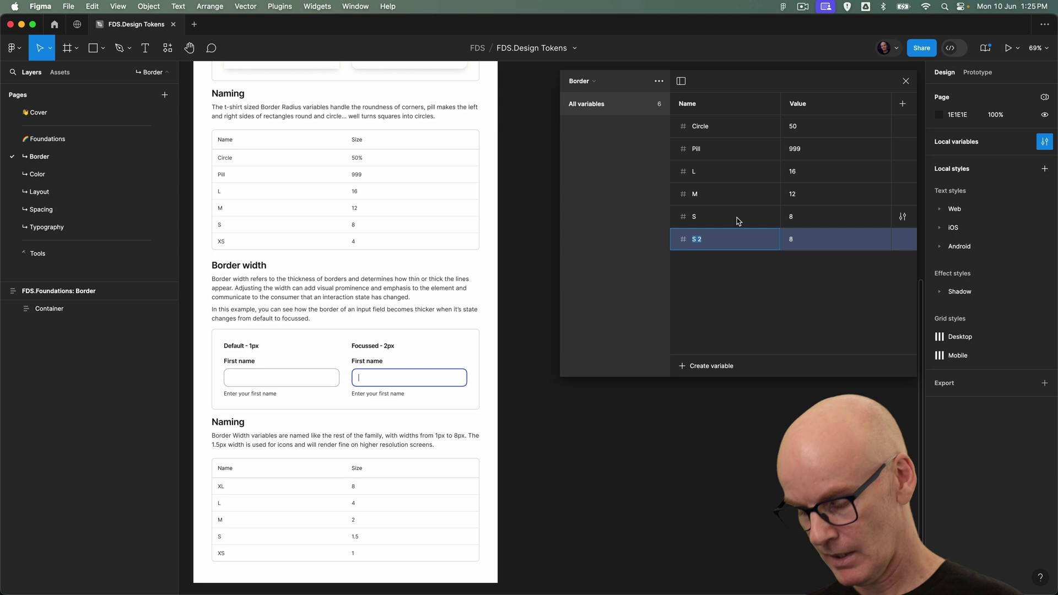
text(XS)
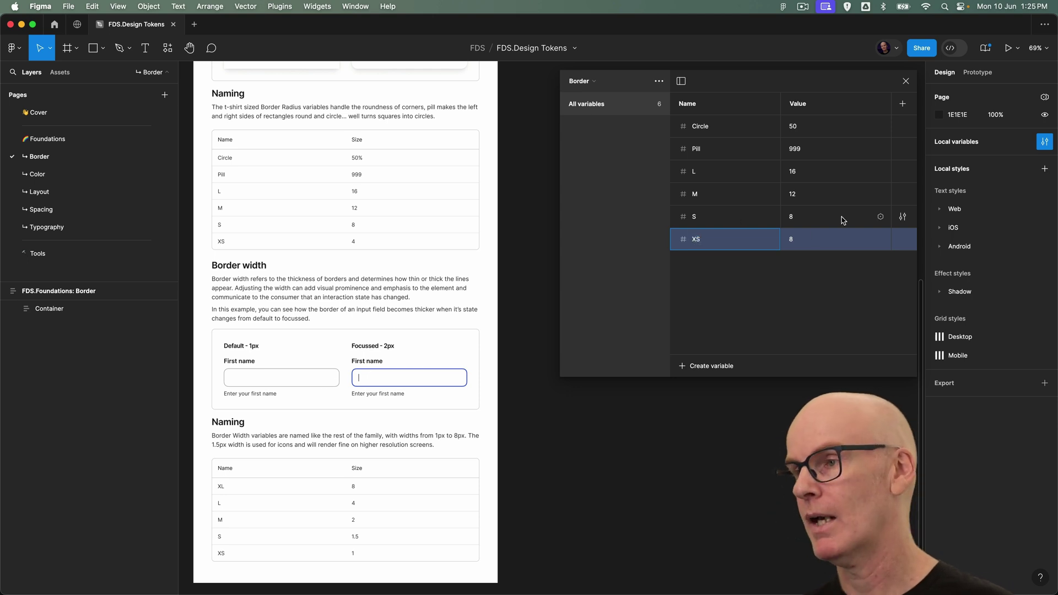
click(812, 239)
key(Return)
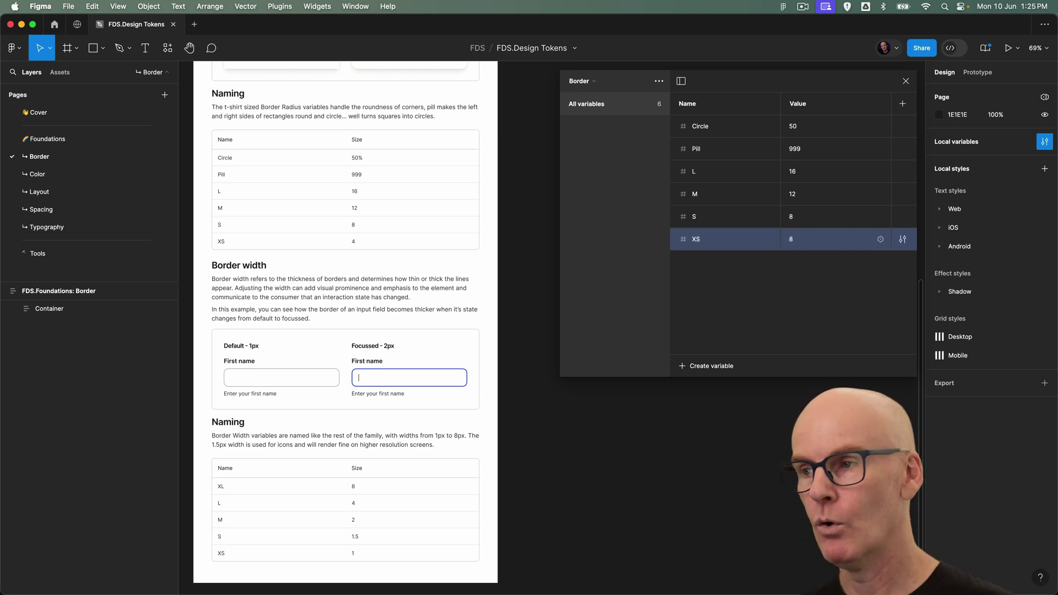
Group all six radius variables into a group named Border radius
click(721, 126)
shift+click(717, 242)
right_click(717, 243)
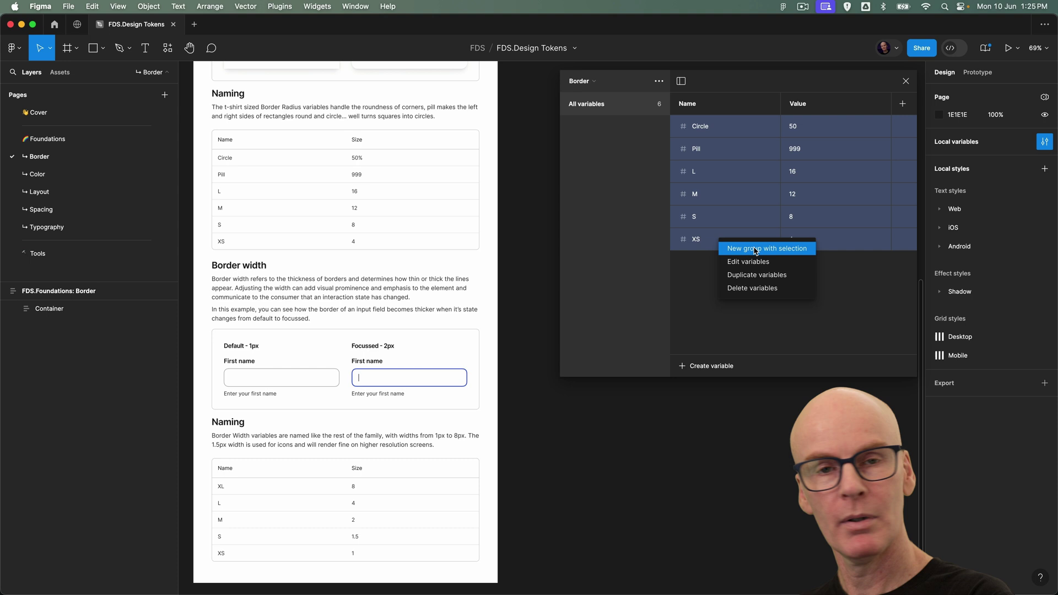
click(739, 249)
double_click(600, 128)
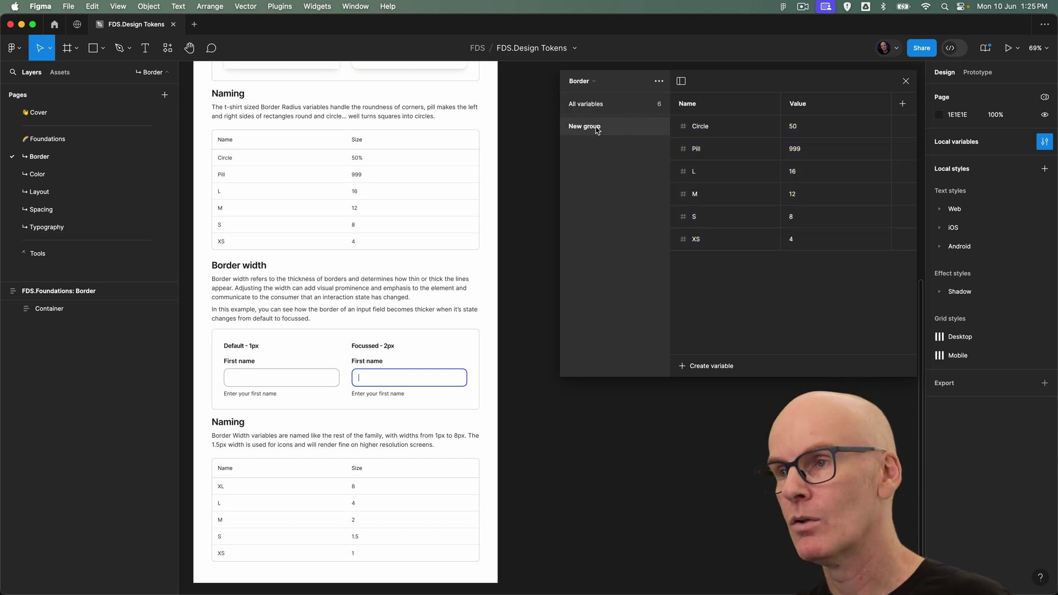
text(Bord)
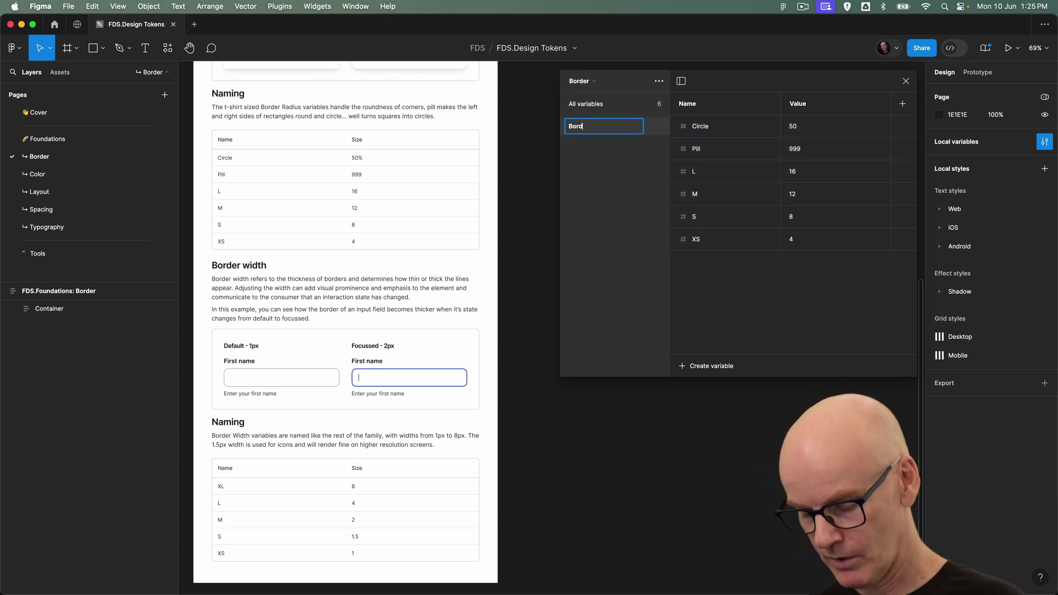
text(er radius)
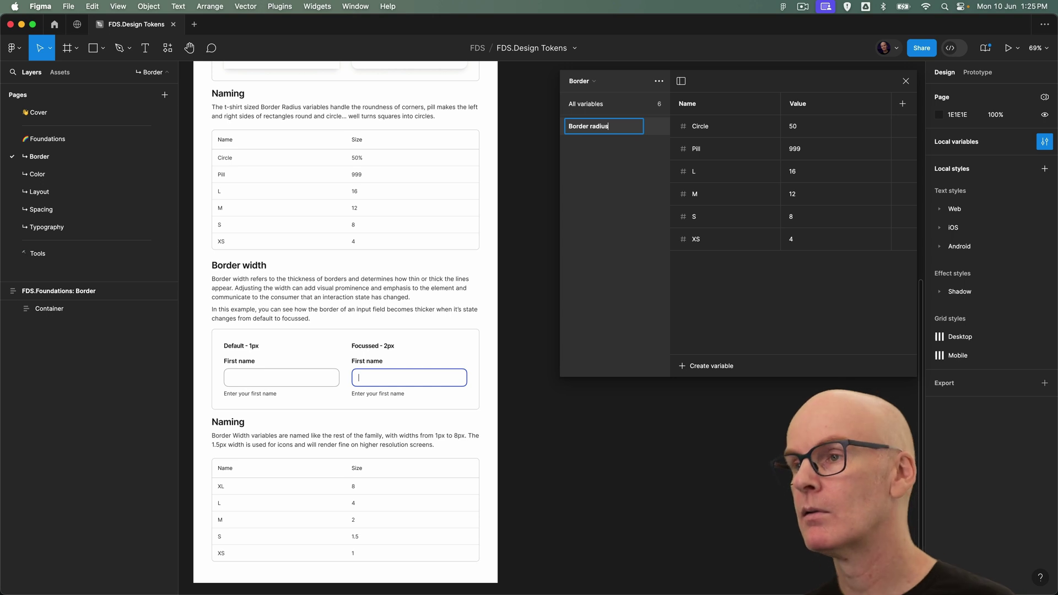
key(Return)
Duplicate the Border radius group and name the copy Border width
right_click(592, 130)
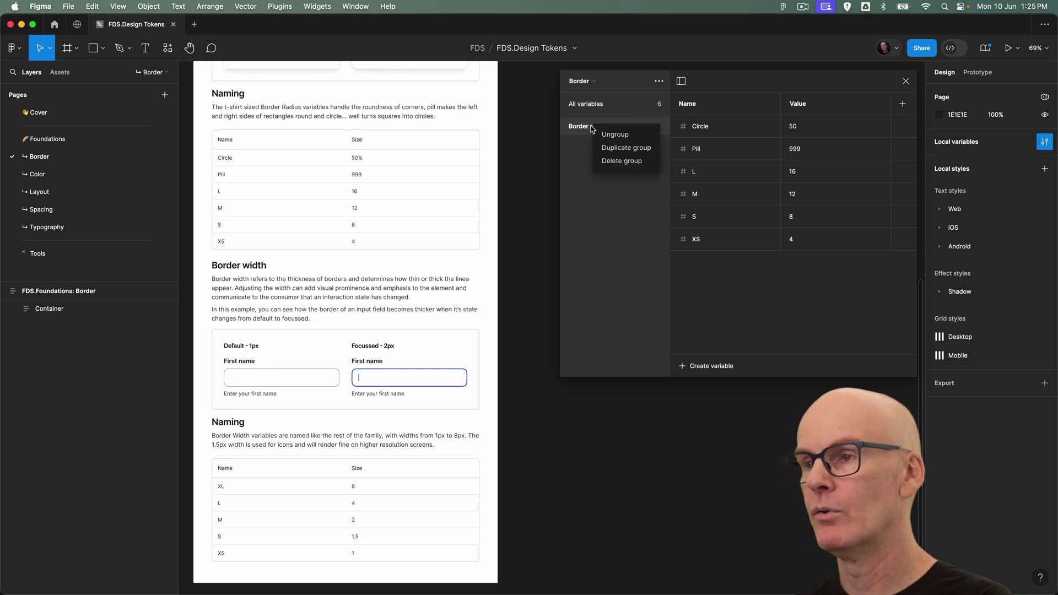
click(605, 148)
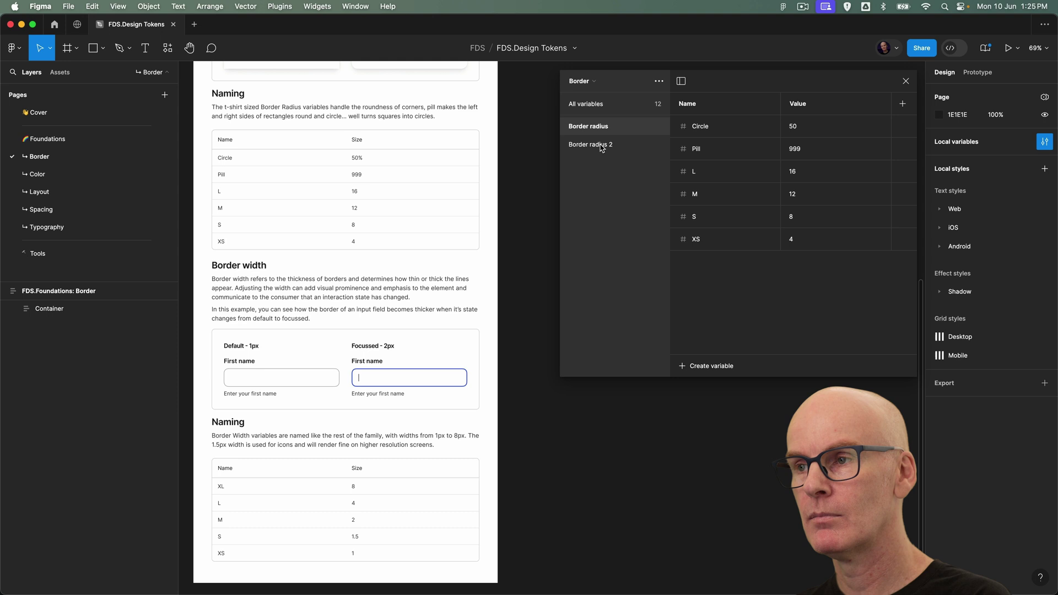
double_click(601, 146)
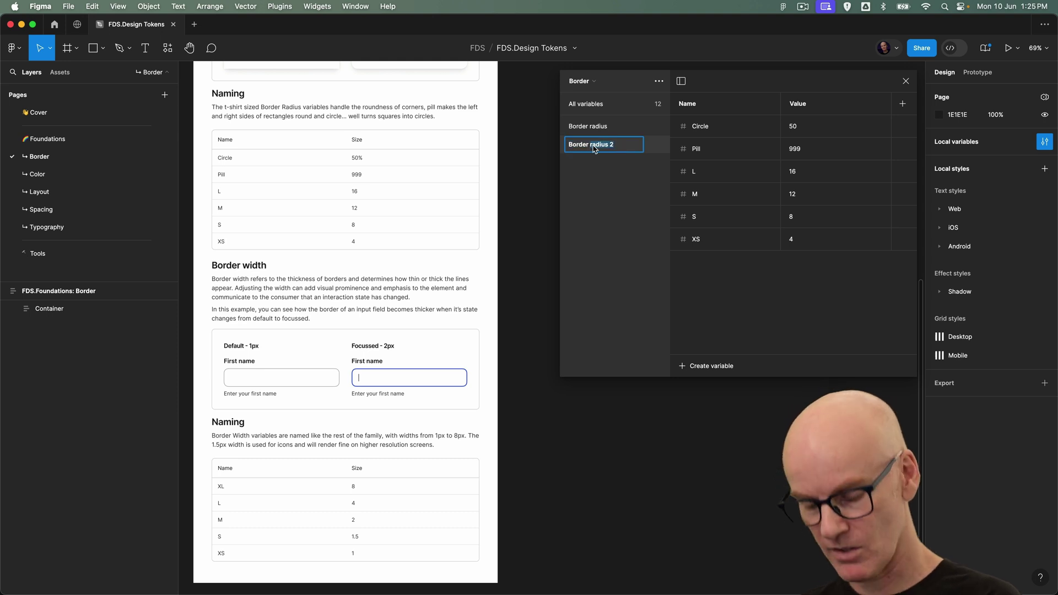
text(Border wid)
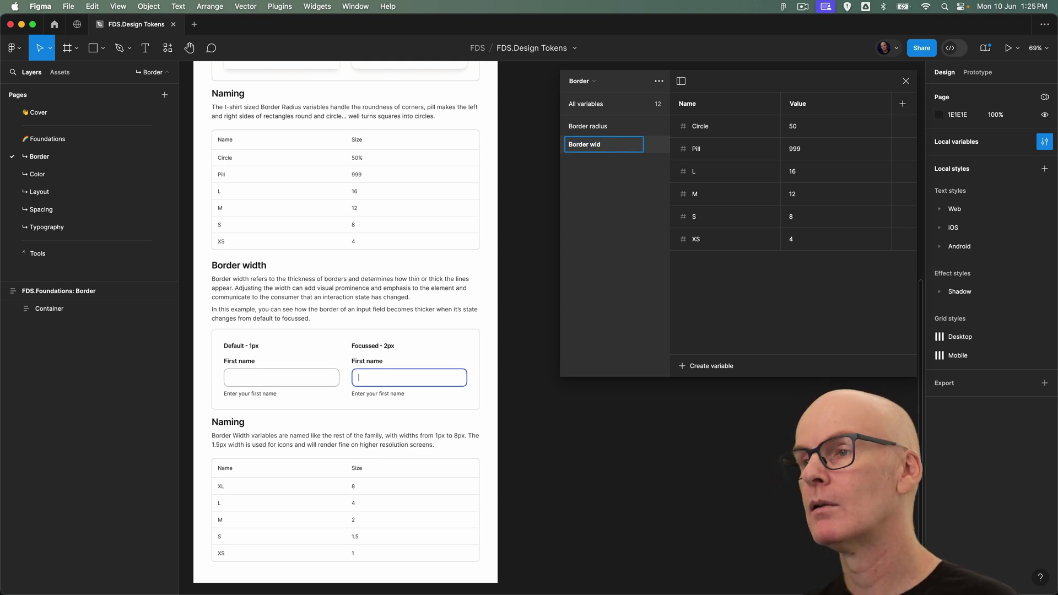
text(th)
key(Return)
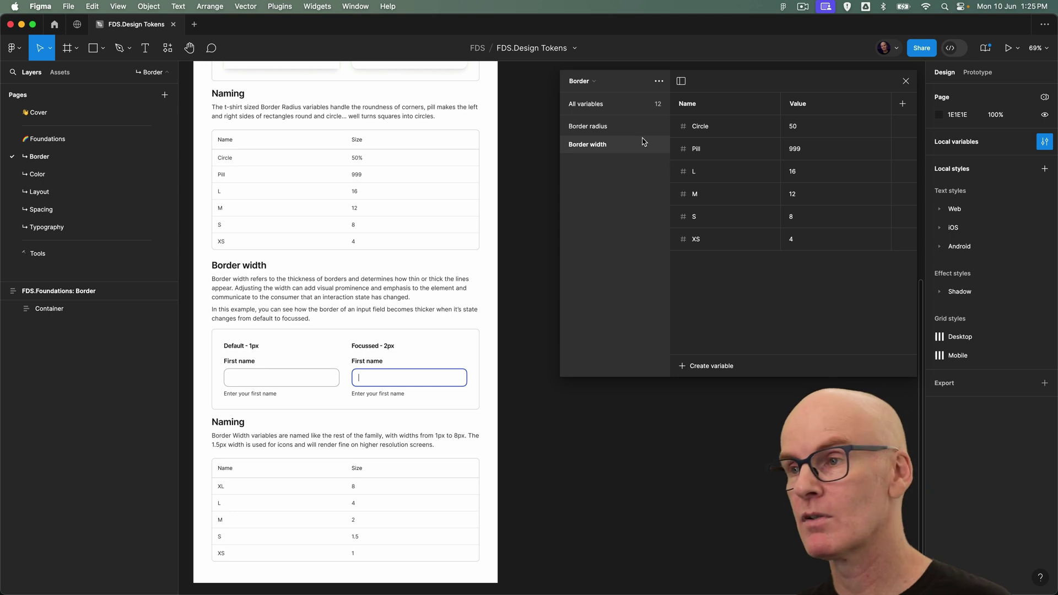
click(710, 172)
In Border width, delete the Circle variable and rename Pill to XL
click(722, 127)
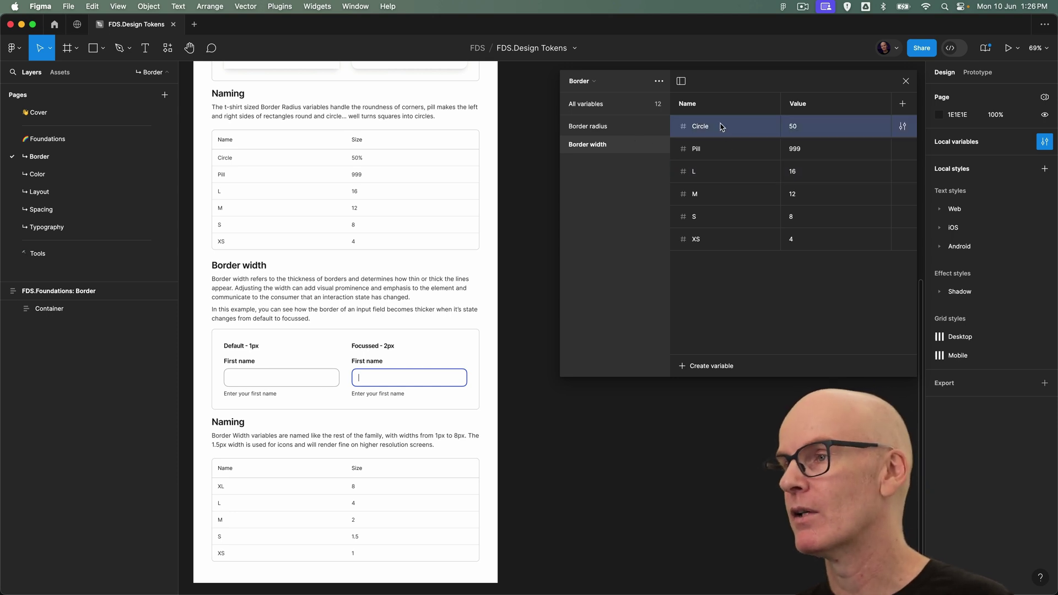
right_click(723, 126)
click(748, 172)
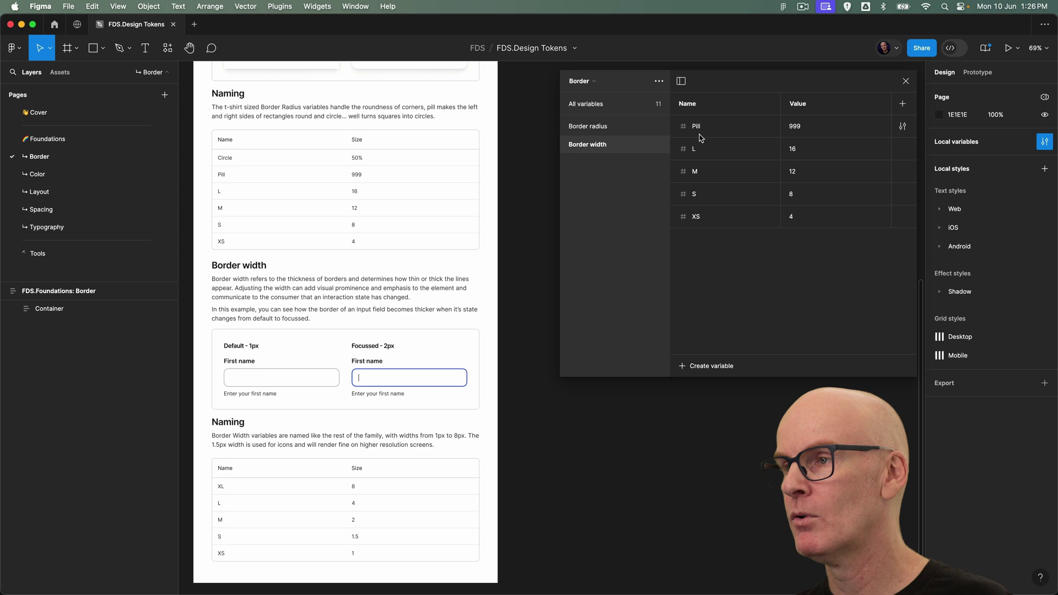
double_click(712, 127)
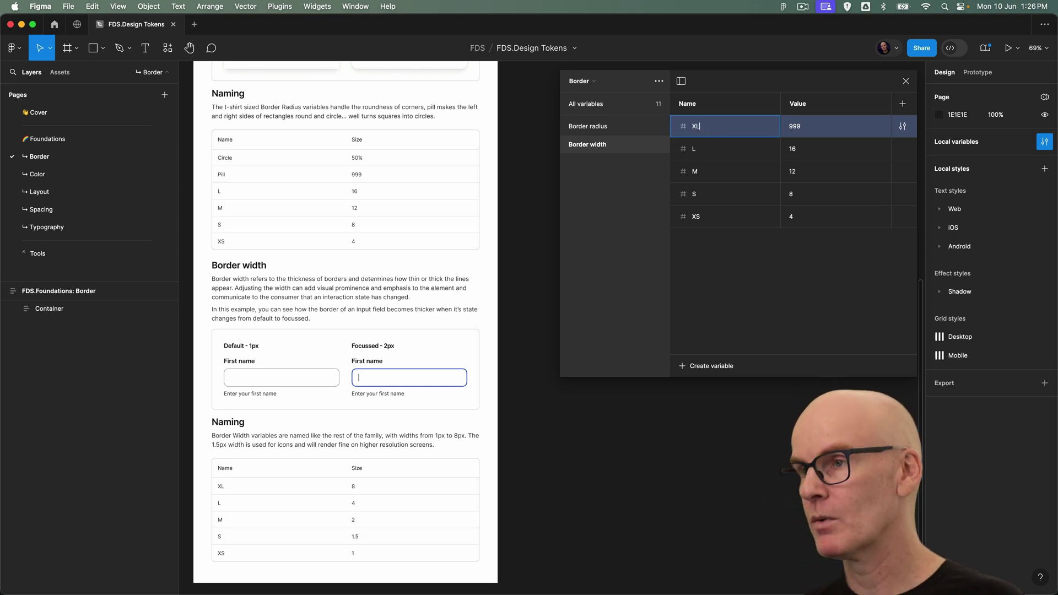
text(XL)
key(Return)
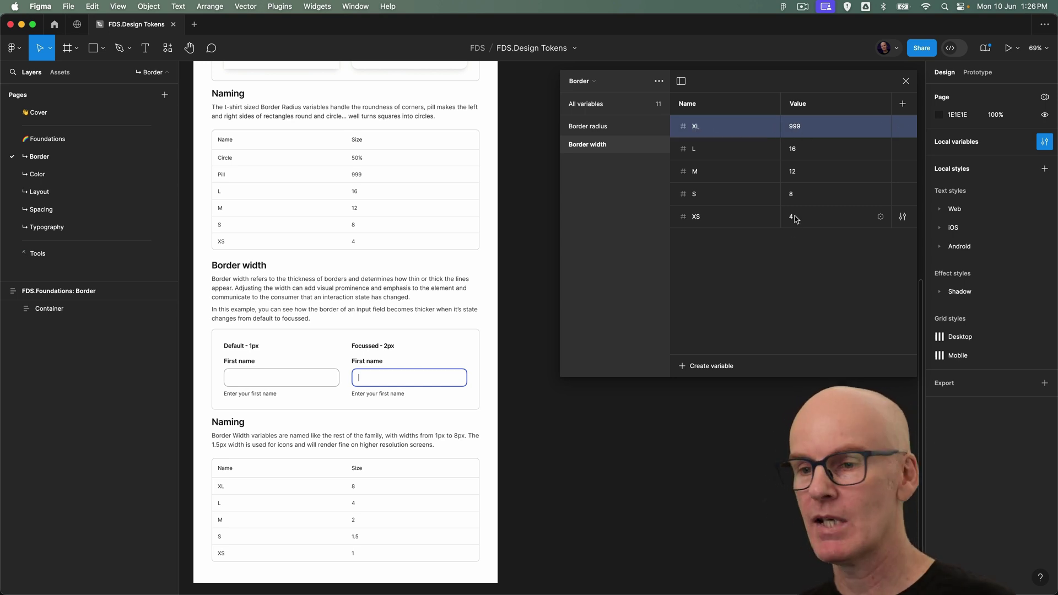
Set the Border width values to XL 8, L 4, M 2, S 1.5 and XS 1
click(809, 136)
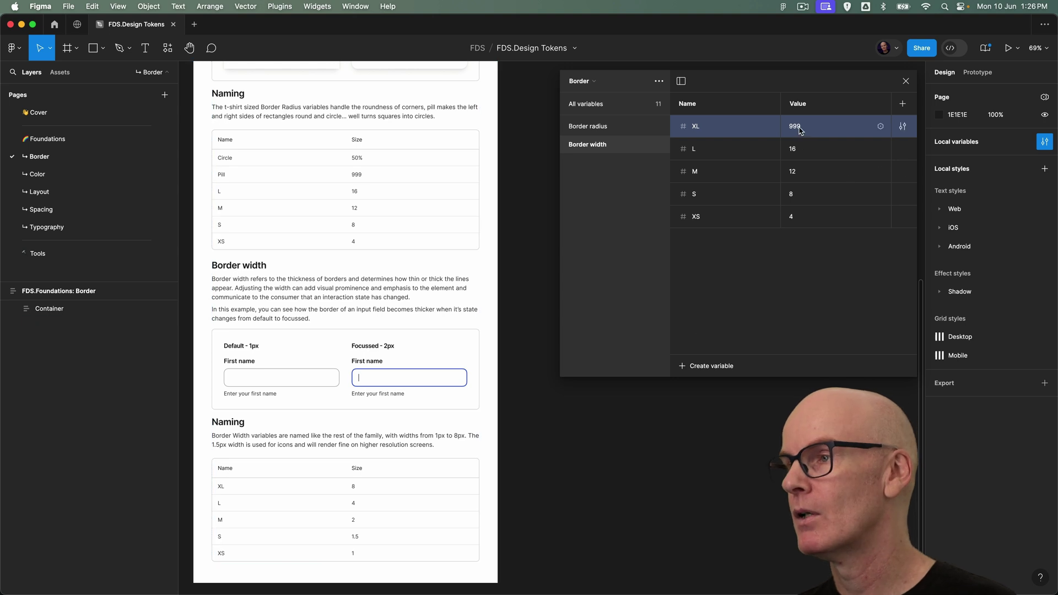
text(8)
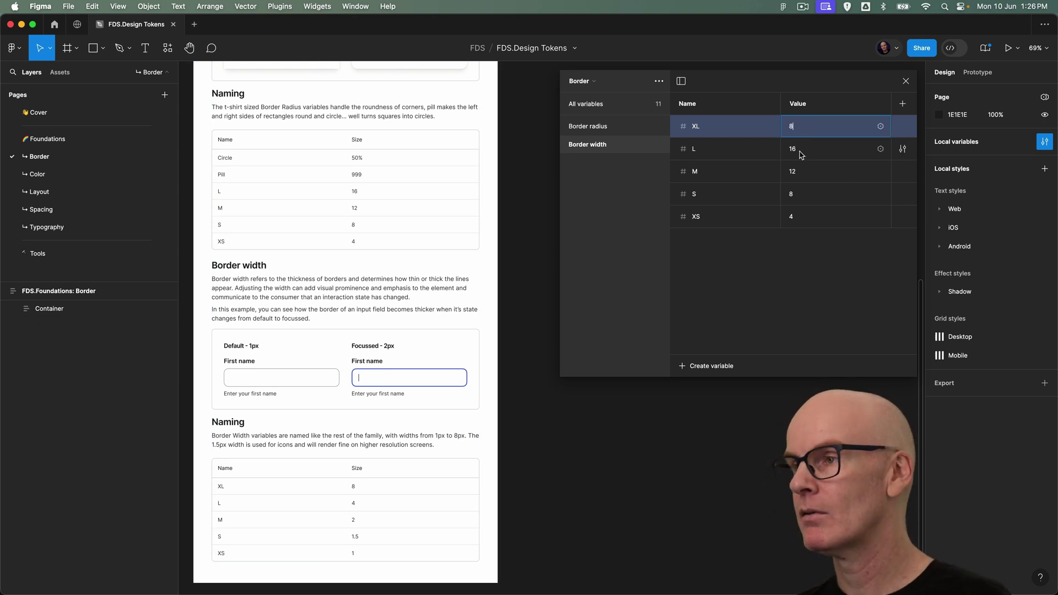
click(801, 154)
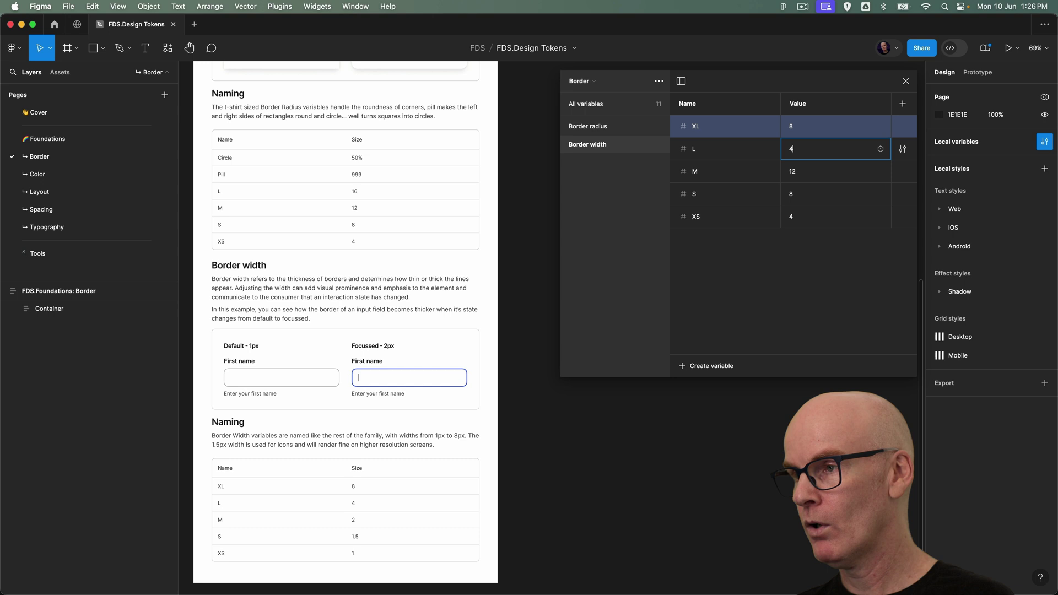
click(801, 172)
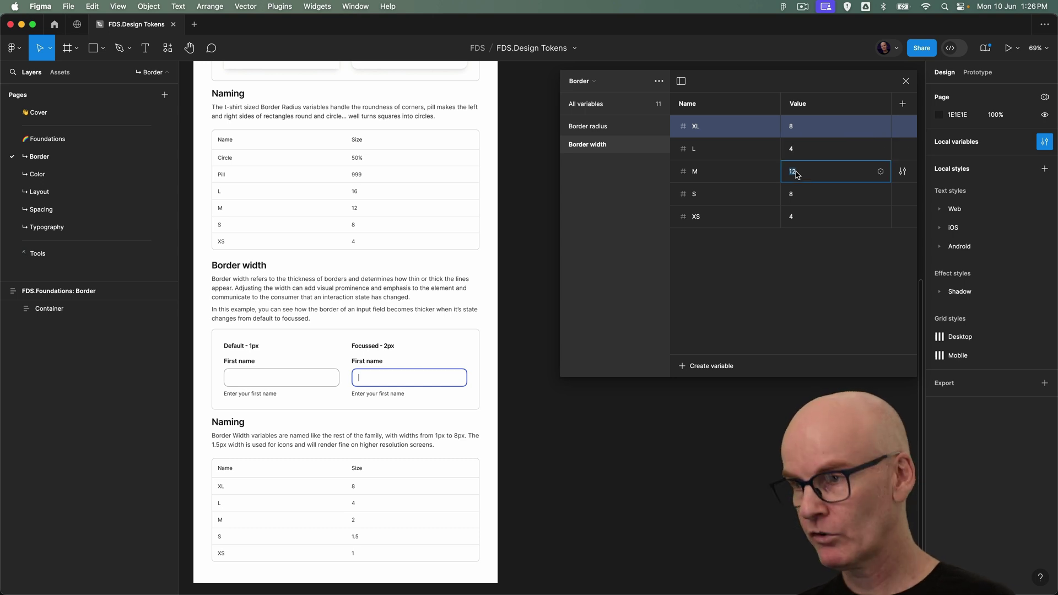
text(2)
click(802, 197)
text(1)
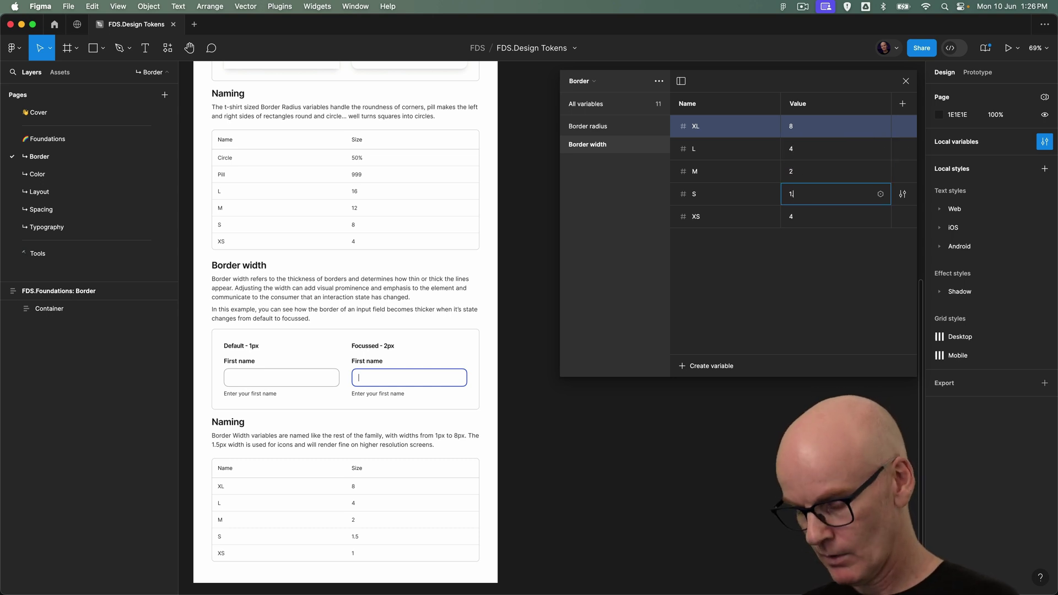
text(.5)
key(Return)
click(799, 219)
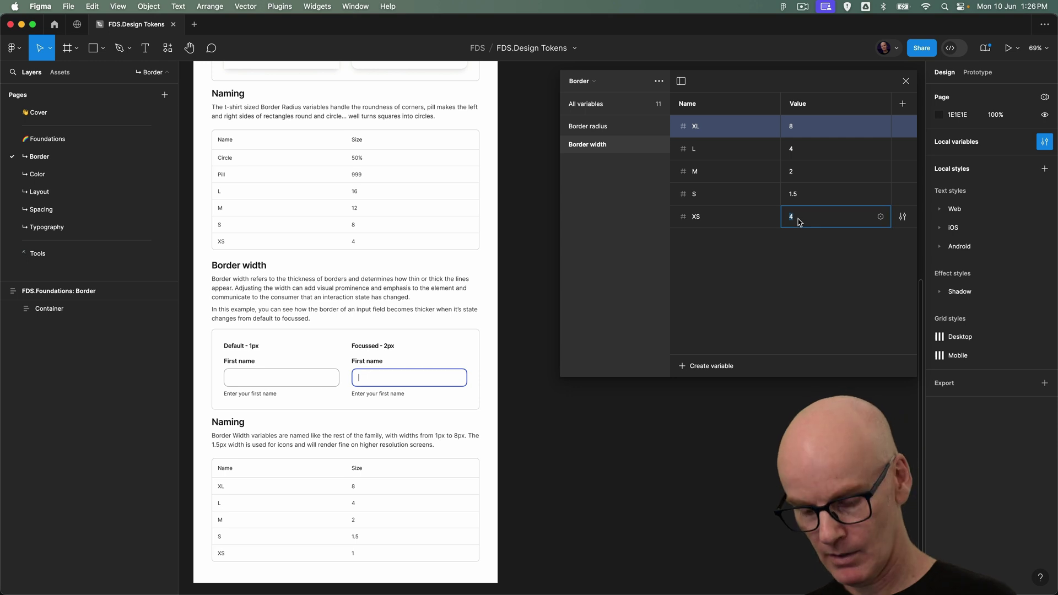
key(Return)
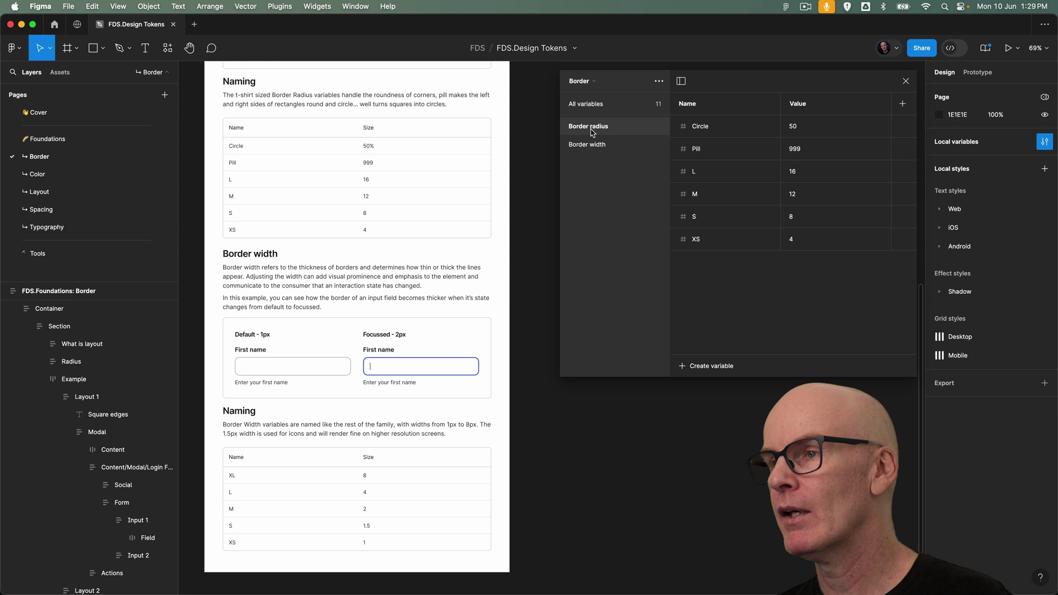
Rename Border radius to Radius and Border width to Width, then show the Radius variables
double_click(592, 131)
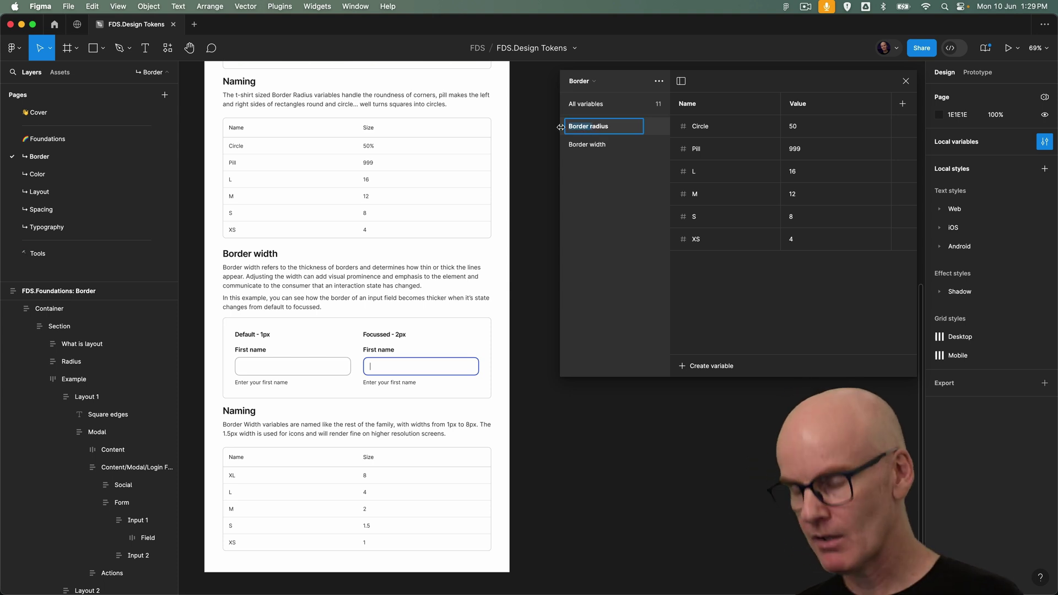
text(Radius)
key(Return)
double_click(591, 148)
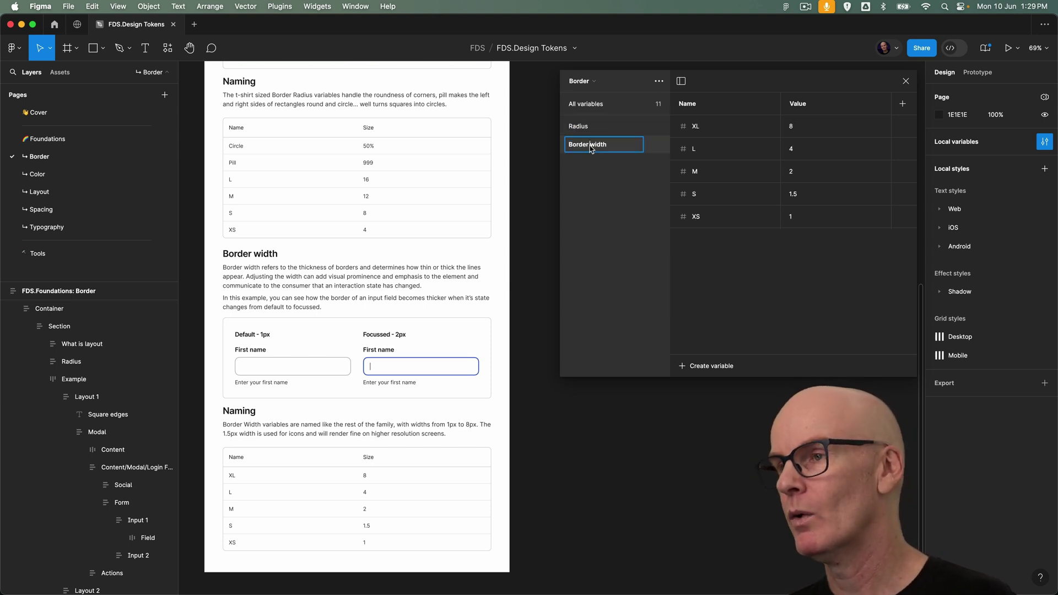
drag(593, 146, 571, 146)
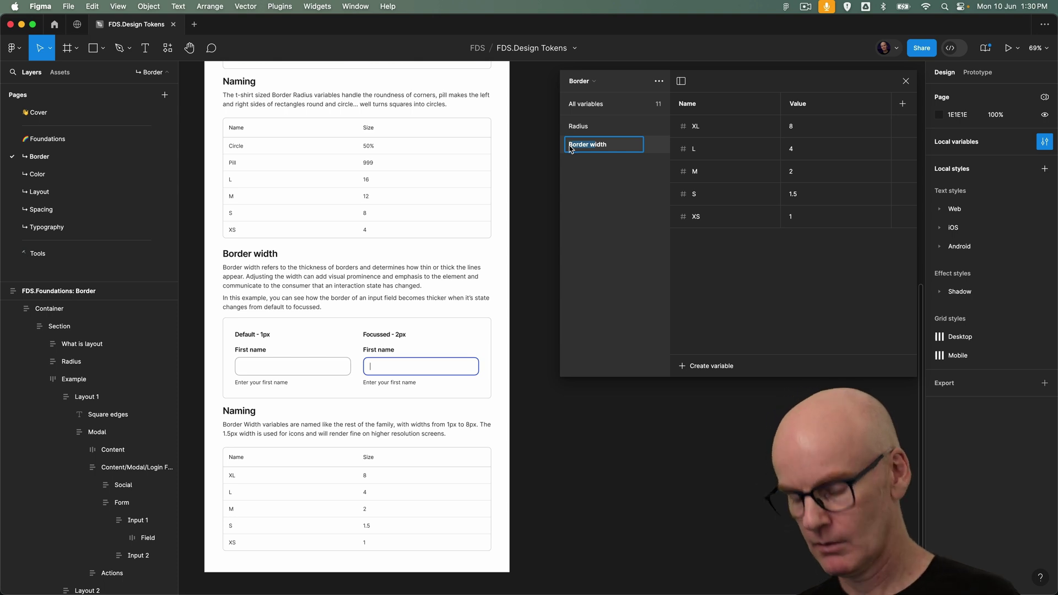
text(W)
key(Return)
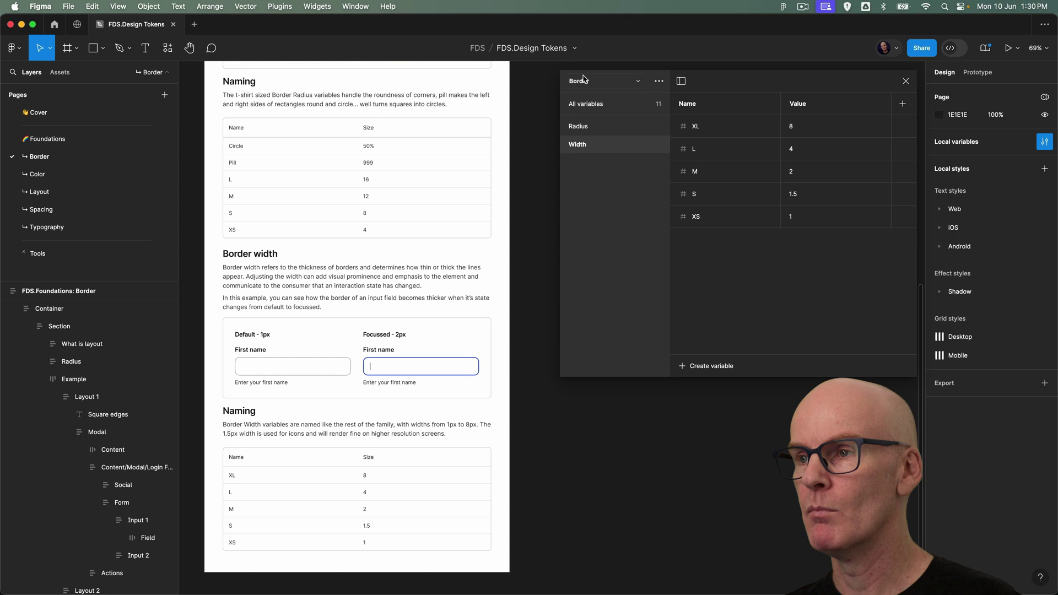
click(612, 127)
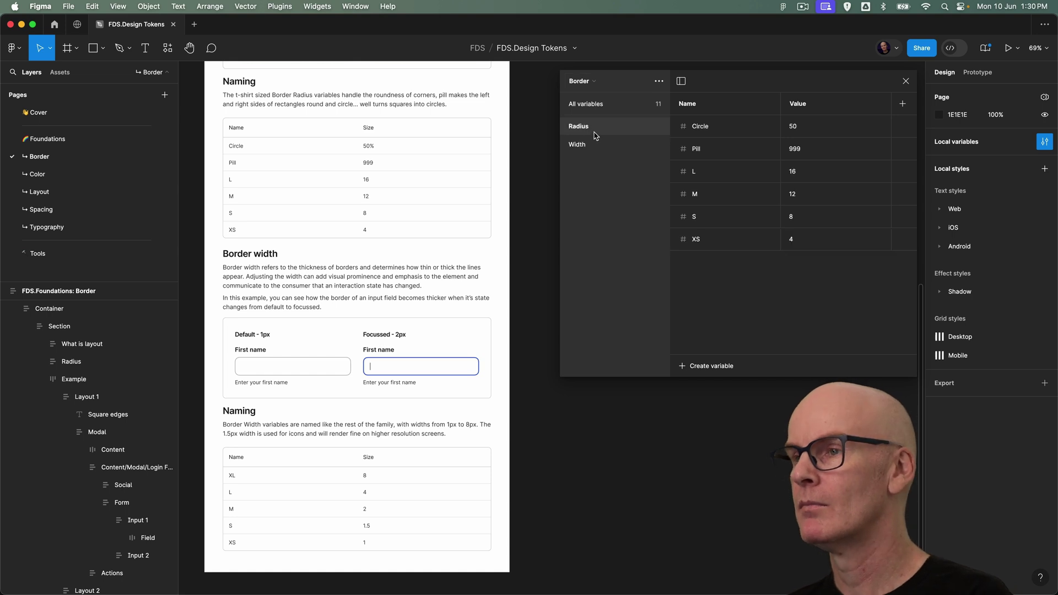
Bind the rounded-edges login card's corner radius to the Radius L variable (16)
click(906, 82)
scroll(568, 158, up, 6)
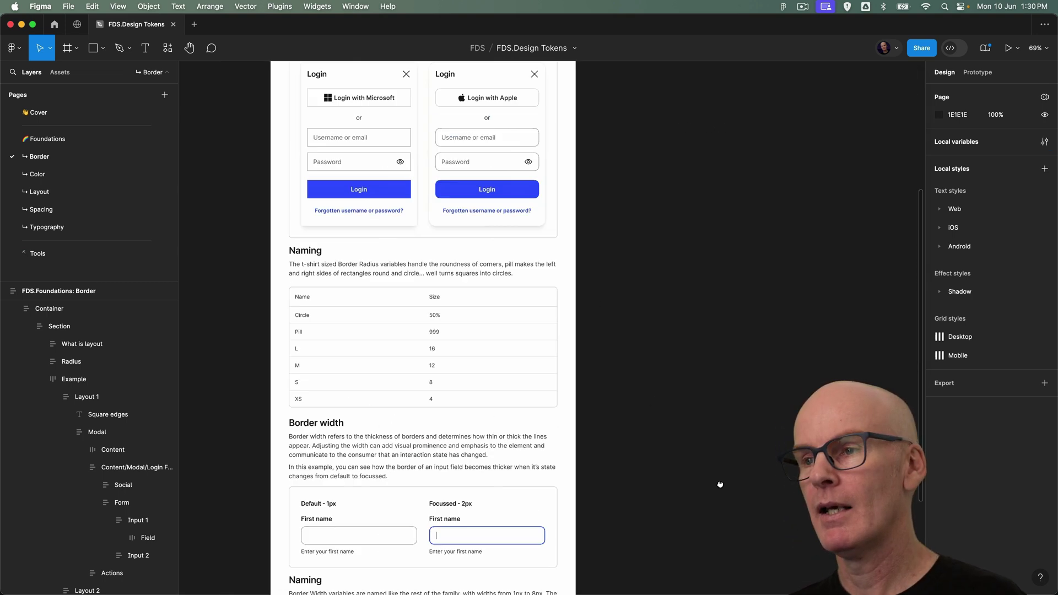
scroll(607, 193, left, 3)
click(628, 223)
key(shift+0)
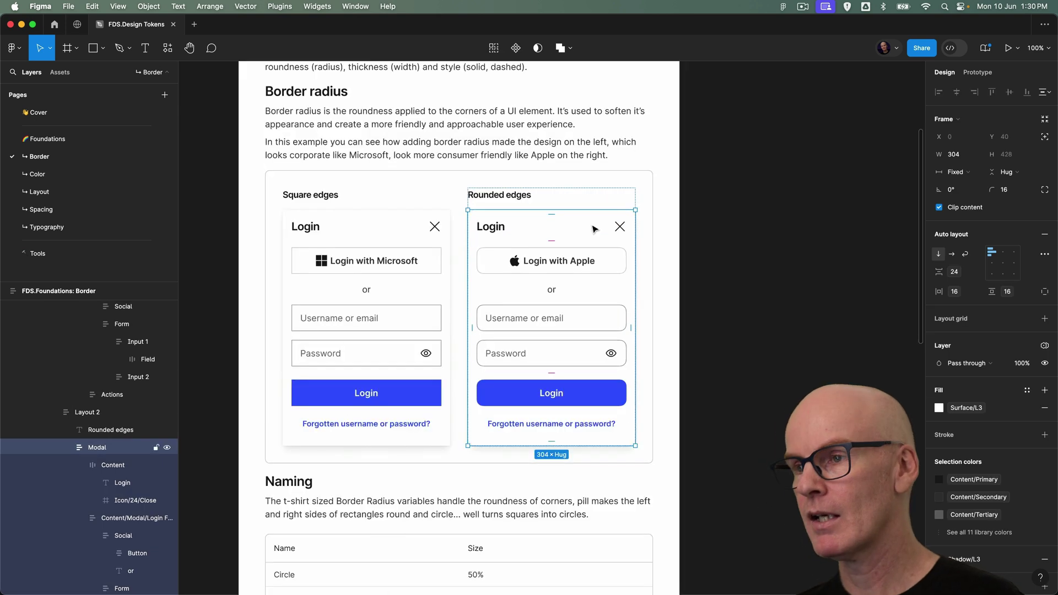
scroll(769, 248, down, 2)
scroll(766, 193, right, 1)
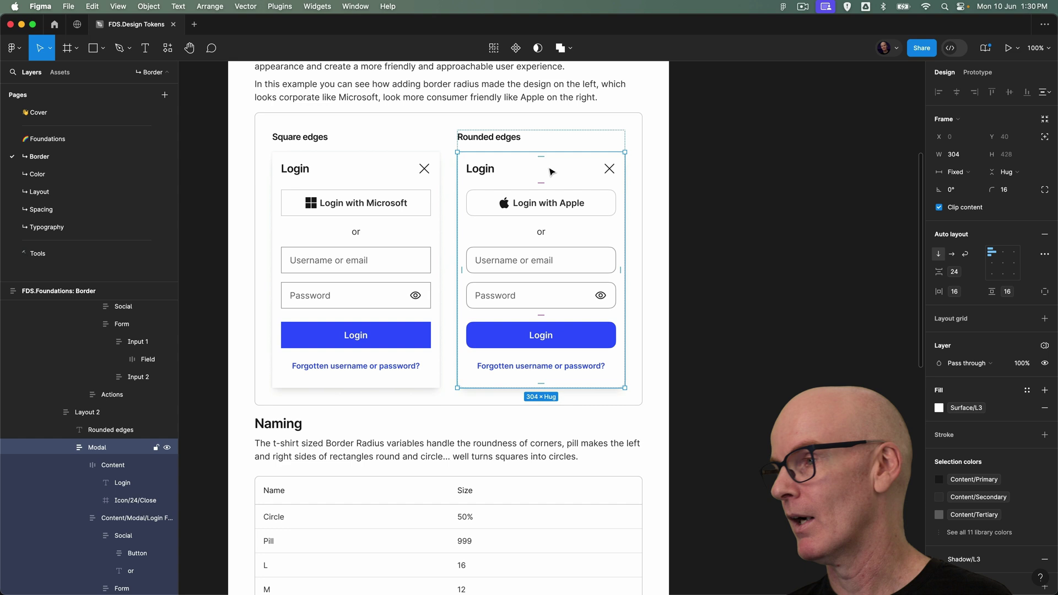
click(1029, 190)
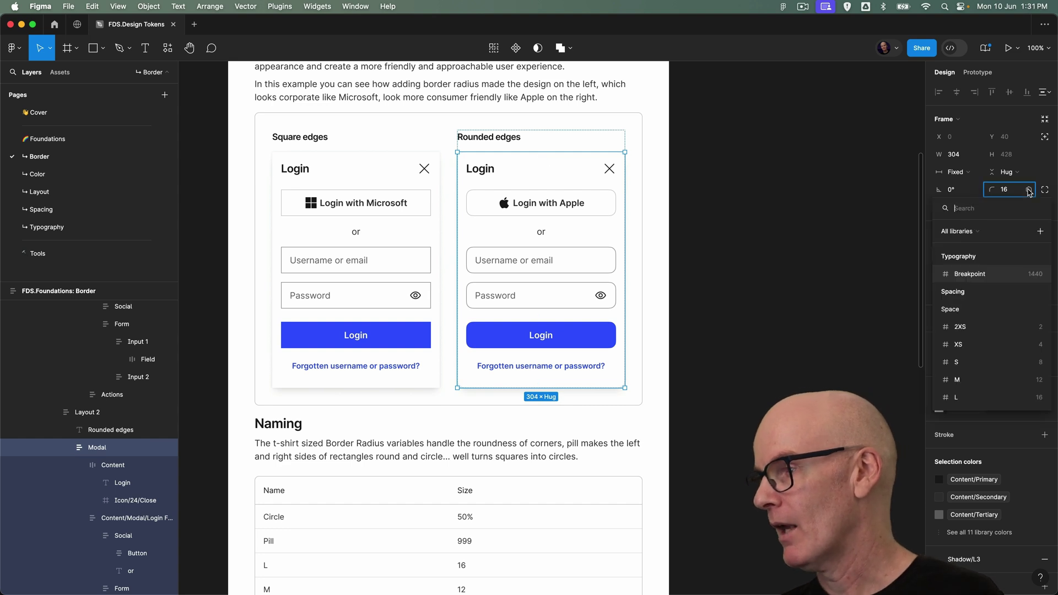
scroll(987, 331, down, 10)
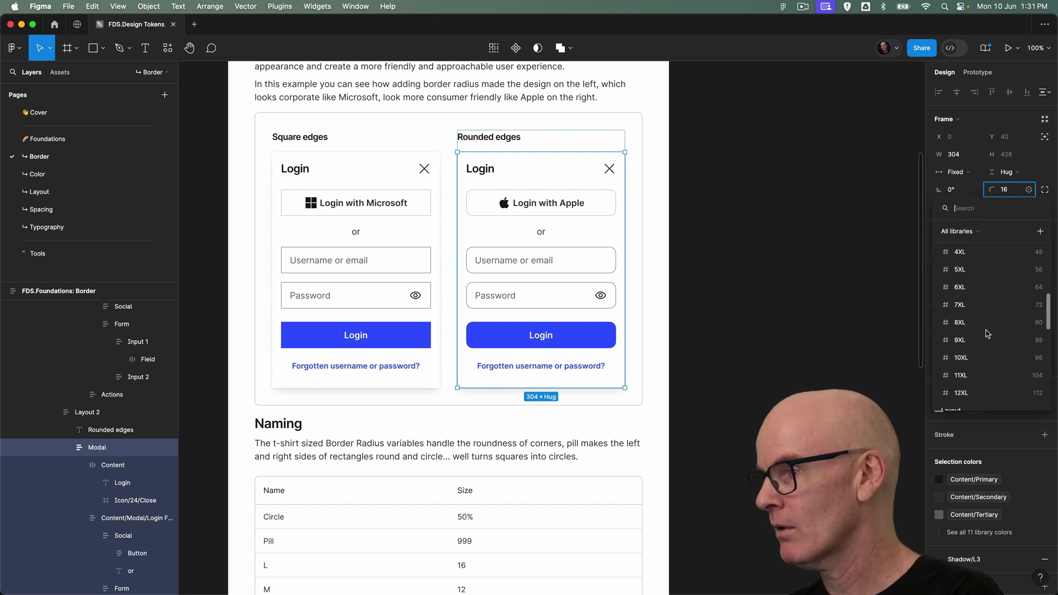
scroll(982, 305, down, 5)
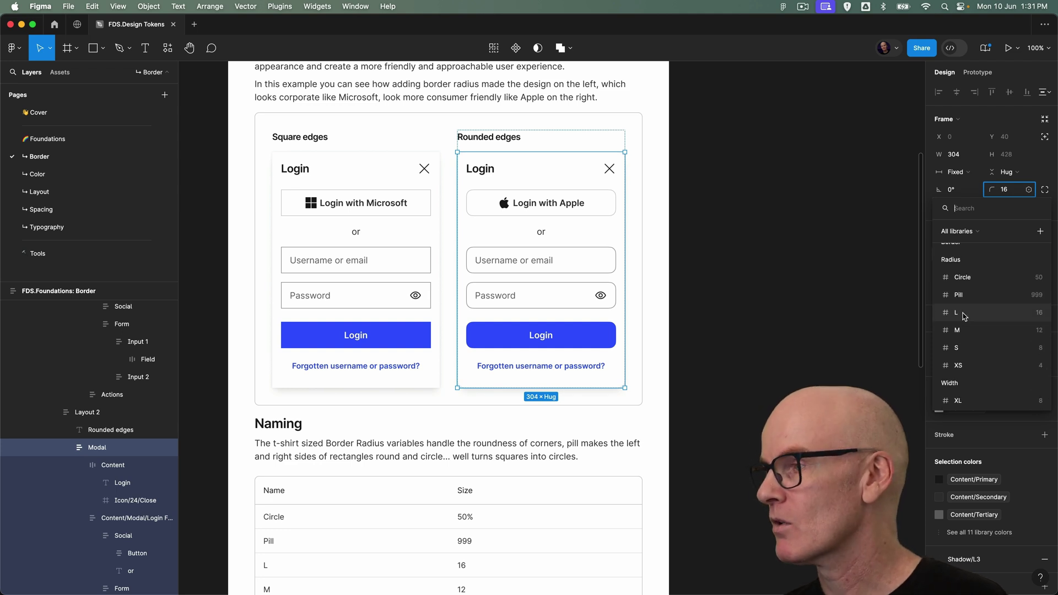
click(965, 314)
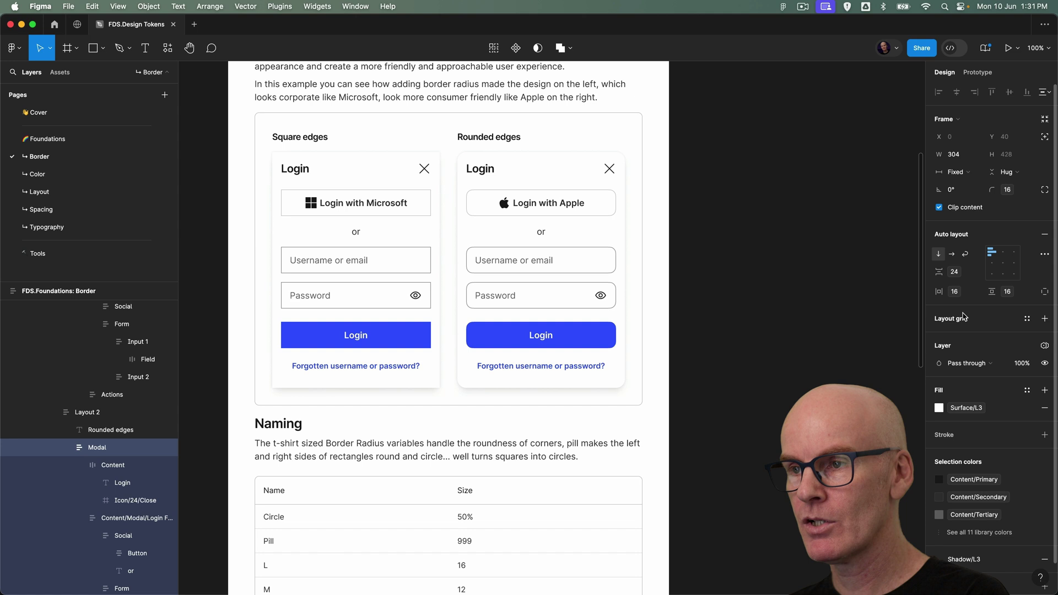
Apply Radius M (12) to the Apple button, both input fields and the Login button
click(610, 200)
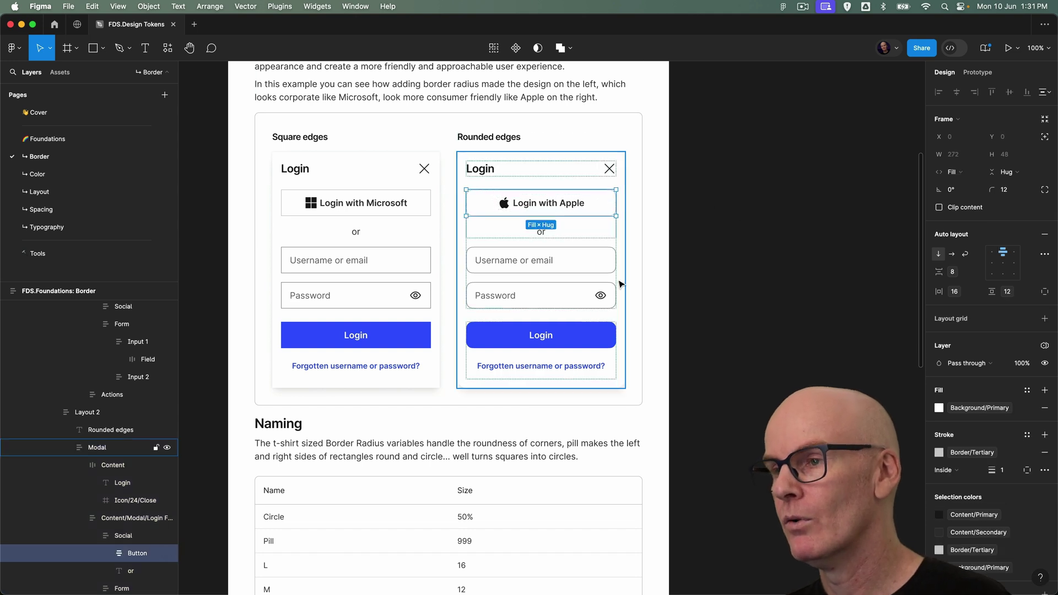
shift+click(615, 262)
shift+click(614, 307)
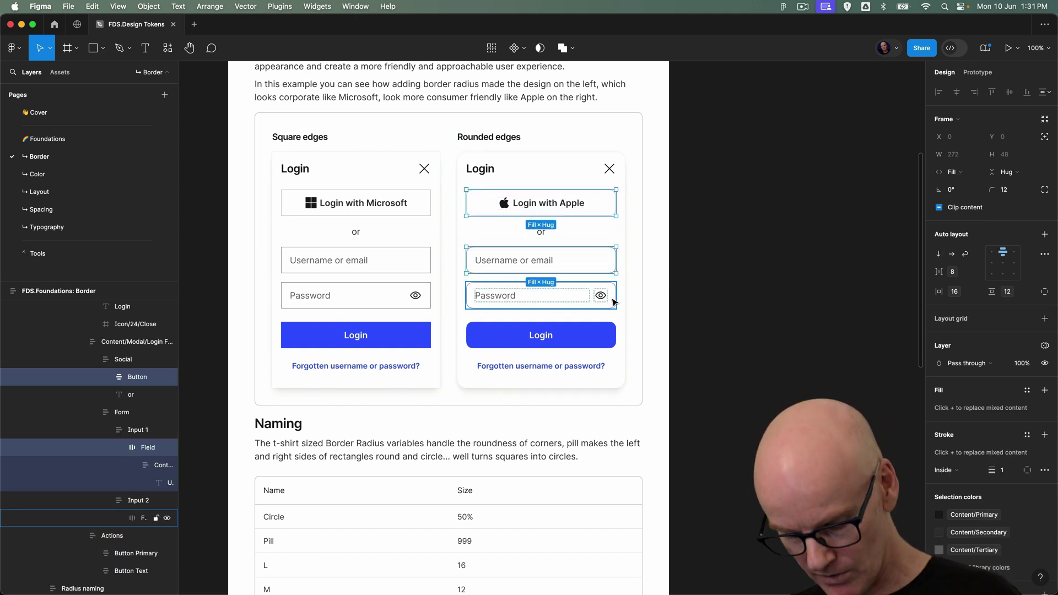
shift+click(613, 296)
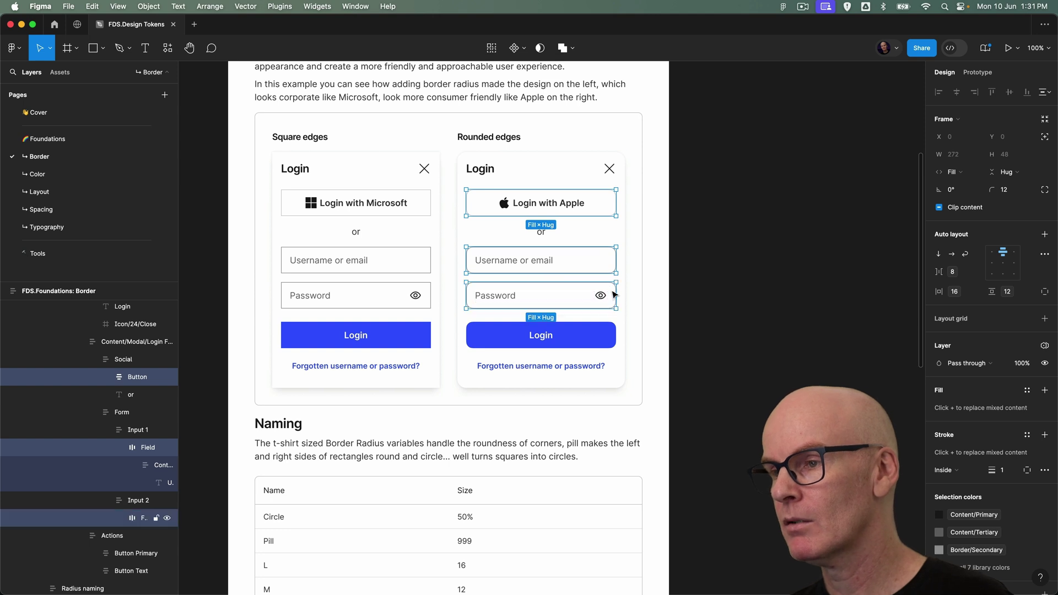
shift+click(612, 328)
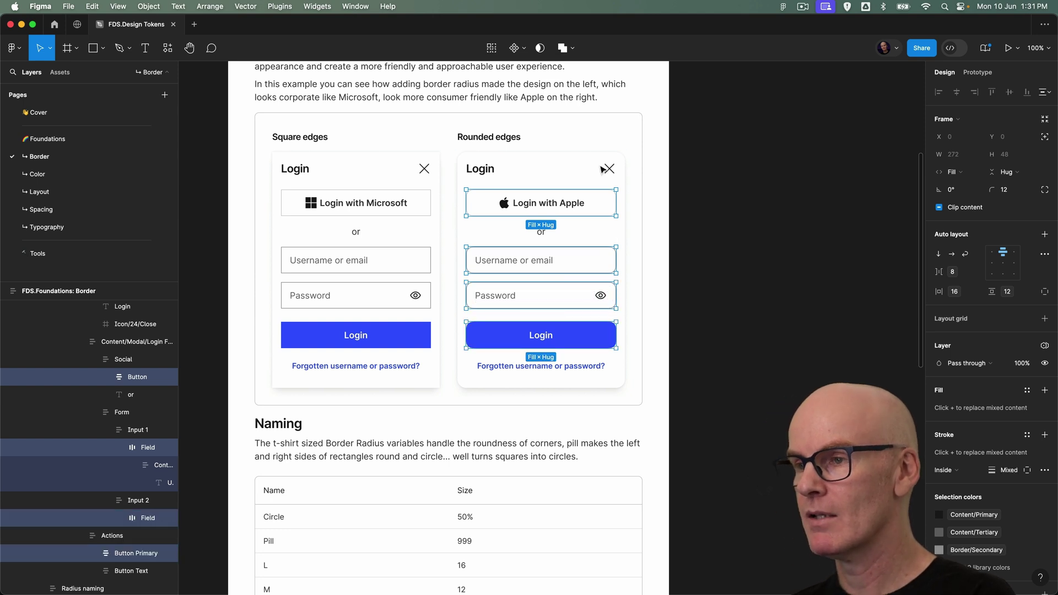
click(1029, 190)
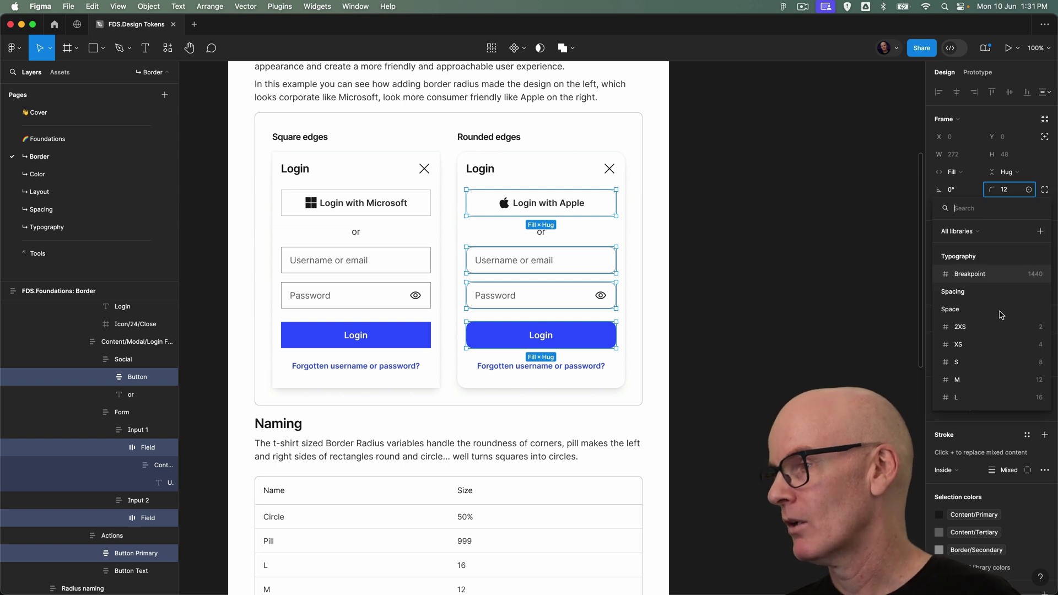
scroll(1002, 315, down, 3)
scroll(1002, 316, up, 5)
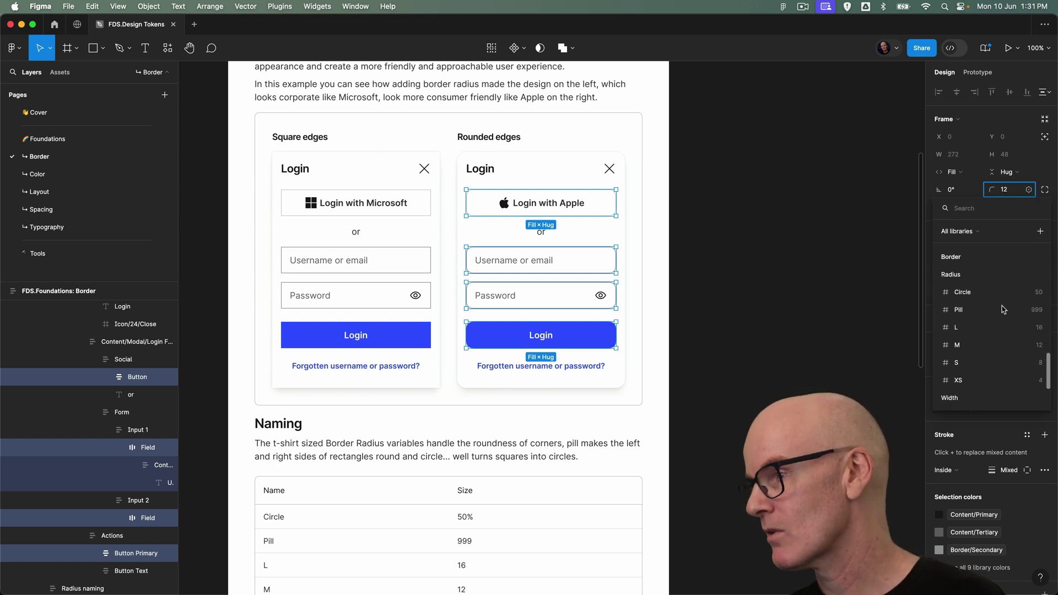
click(984, 346)
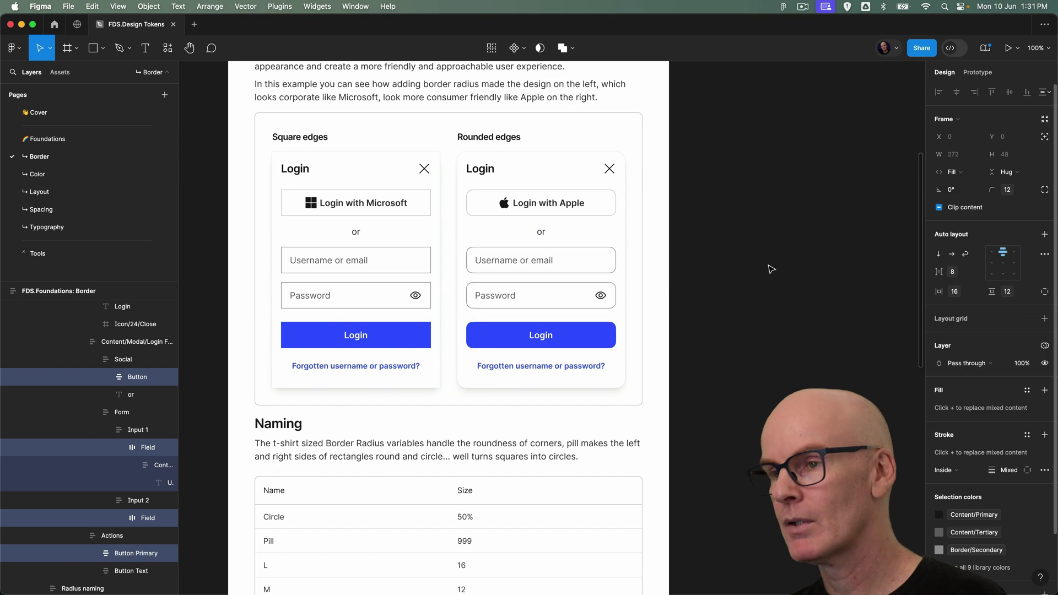
click(704, 249)
click(543, 158)
click(544, 160)
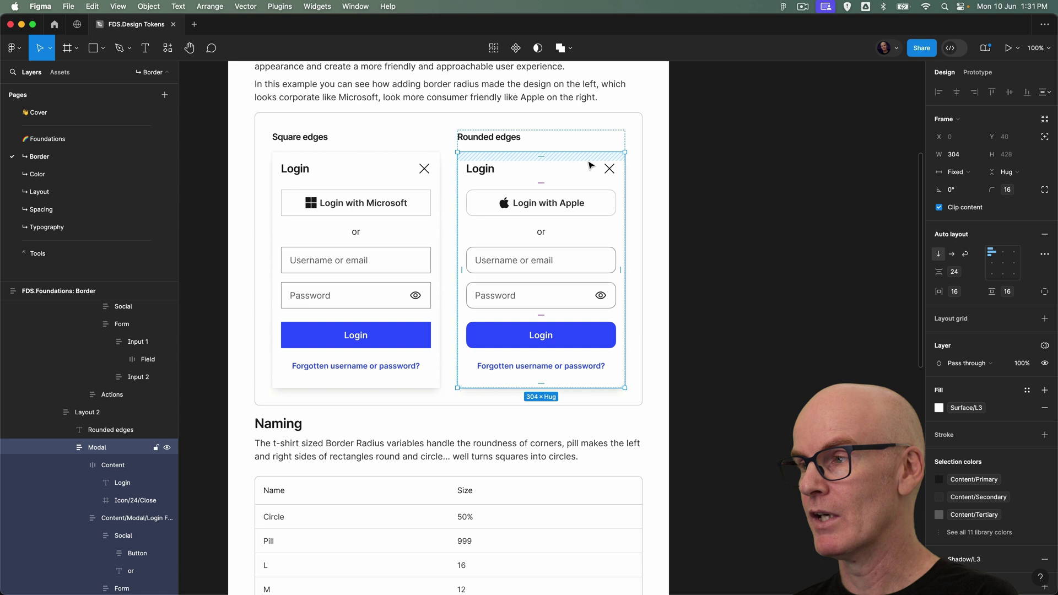
Inspect the Modal card in Dev Mode to find border-radius: var(--Radius-L, 16px)
click(952, 49)
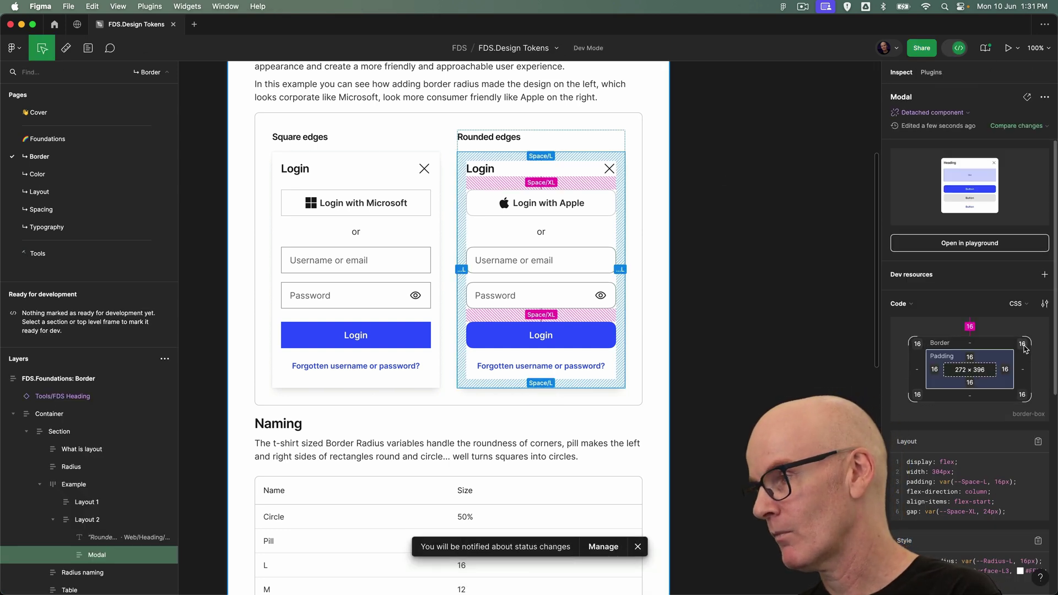
scroll(971, 485, down, 5)
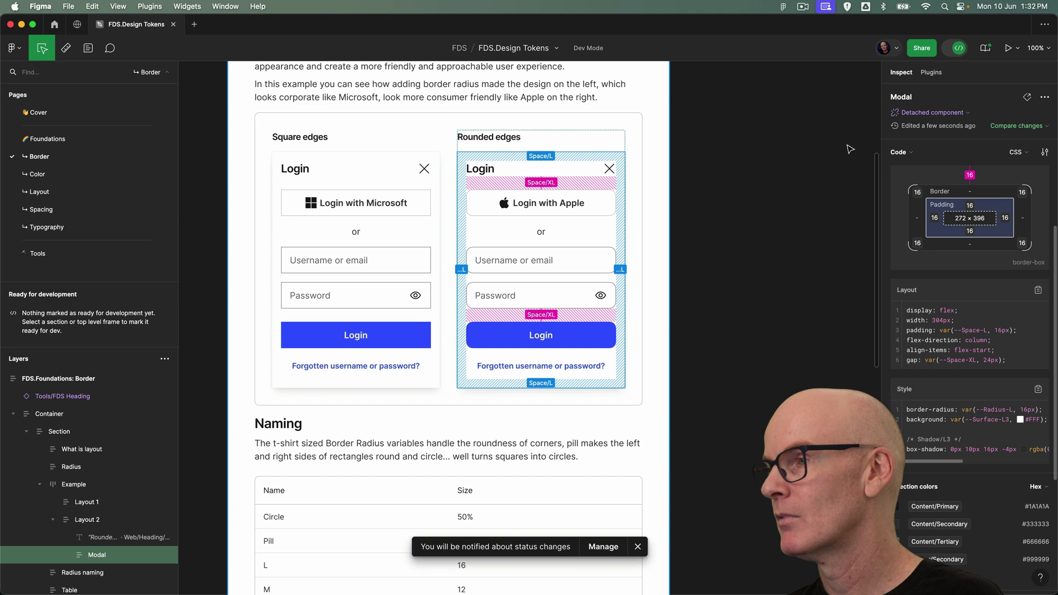
Back in design mode, review the focussed input field's radius and padding variables in the Border width section
click(959, 48)
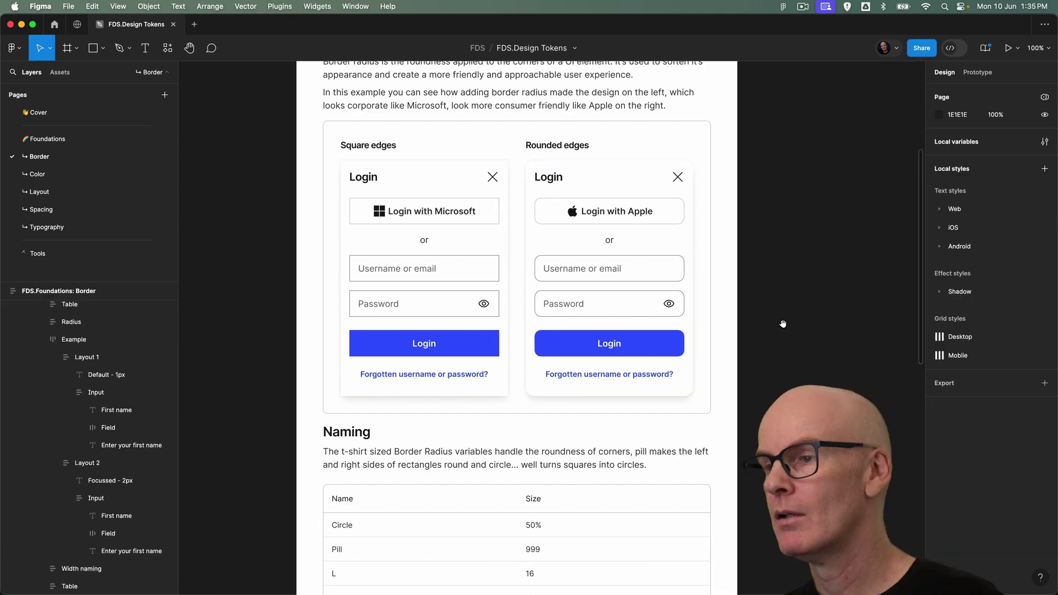
scroll(784, 324, down, 10)
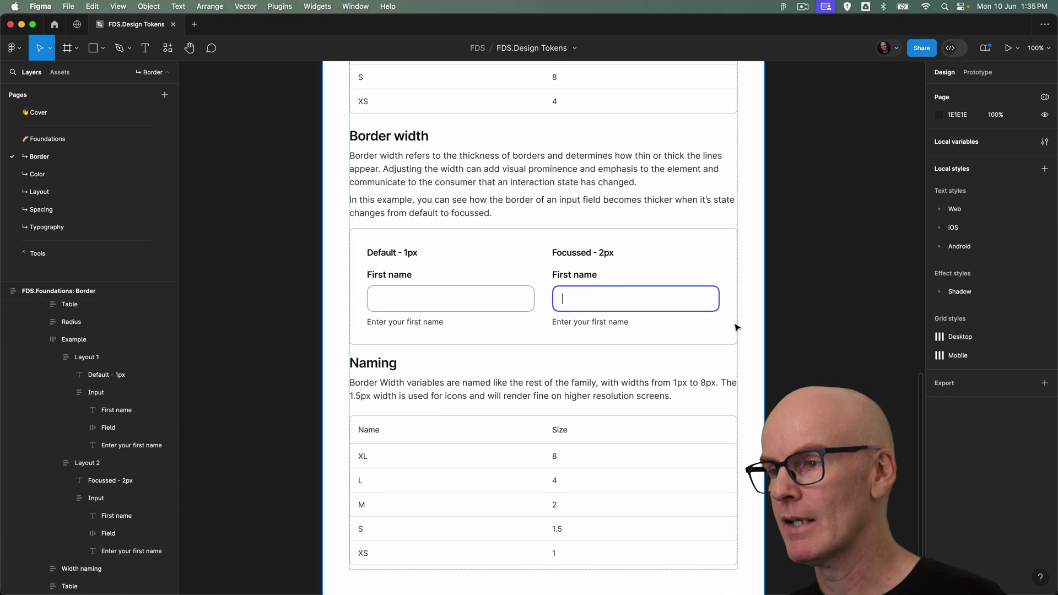
click(633, 301)
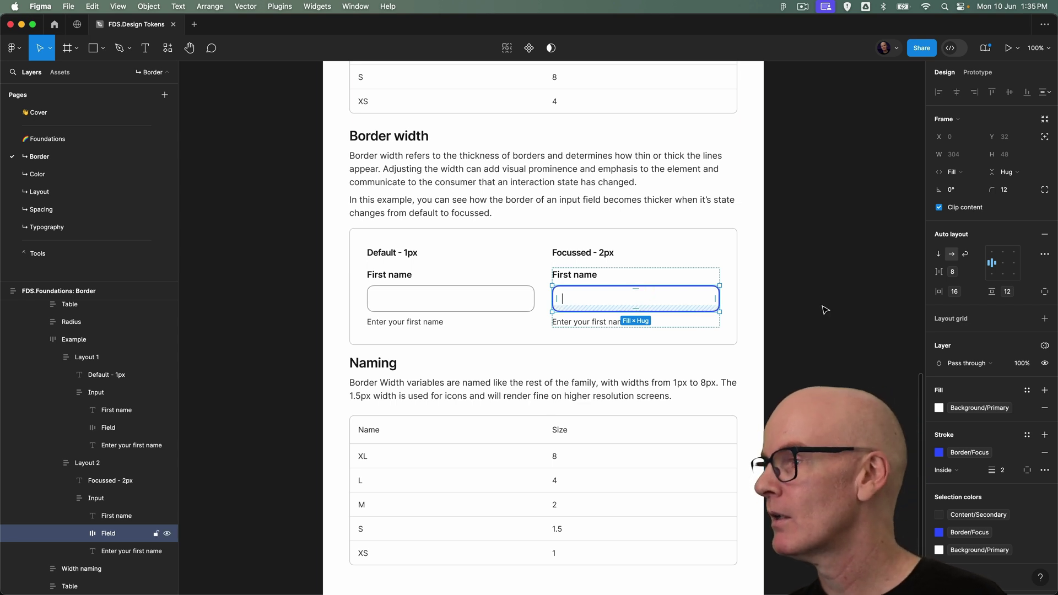
click(1030, 190)
scroll(1007, 350, down, 10)
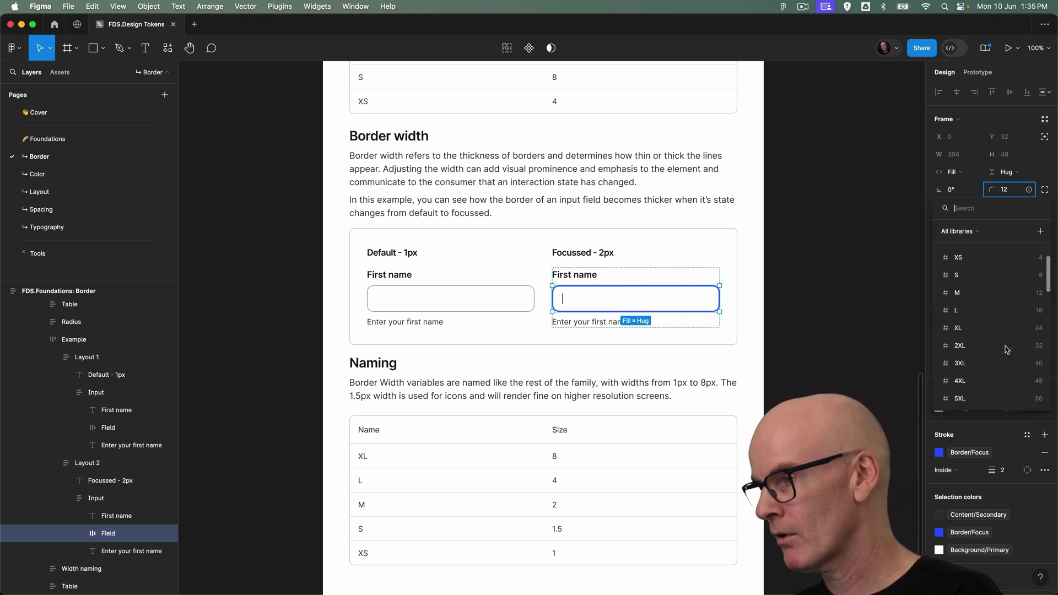
scroll(1007, 351, down, 5)
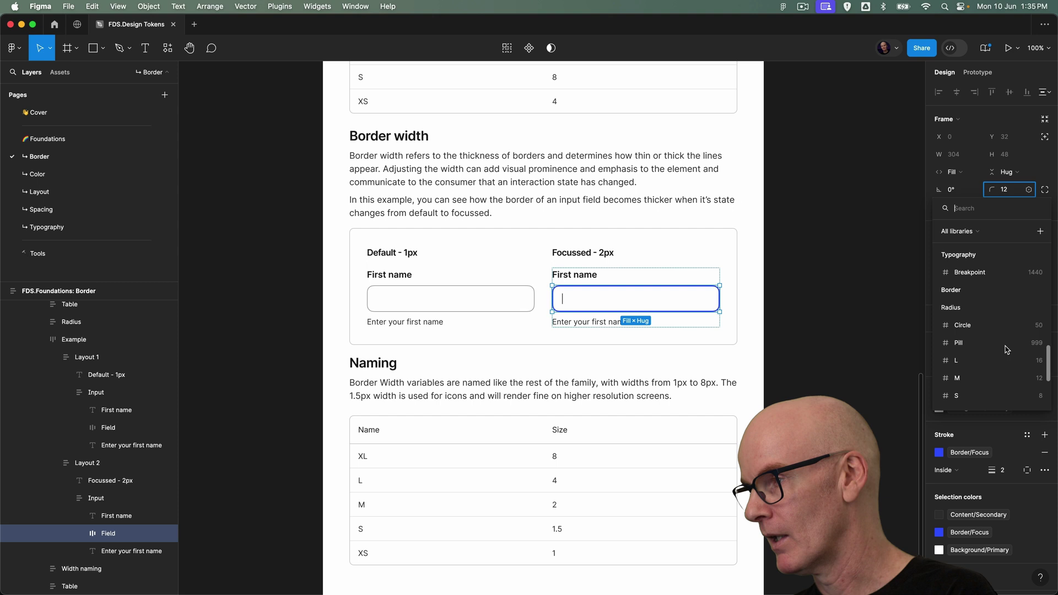
key(Escape)
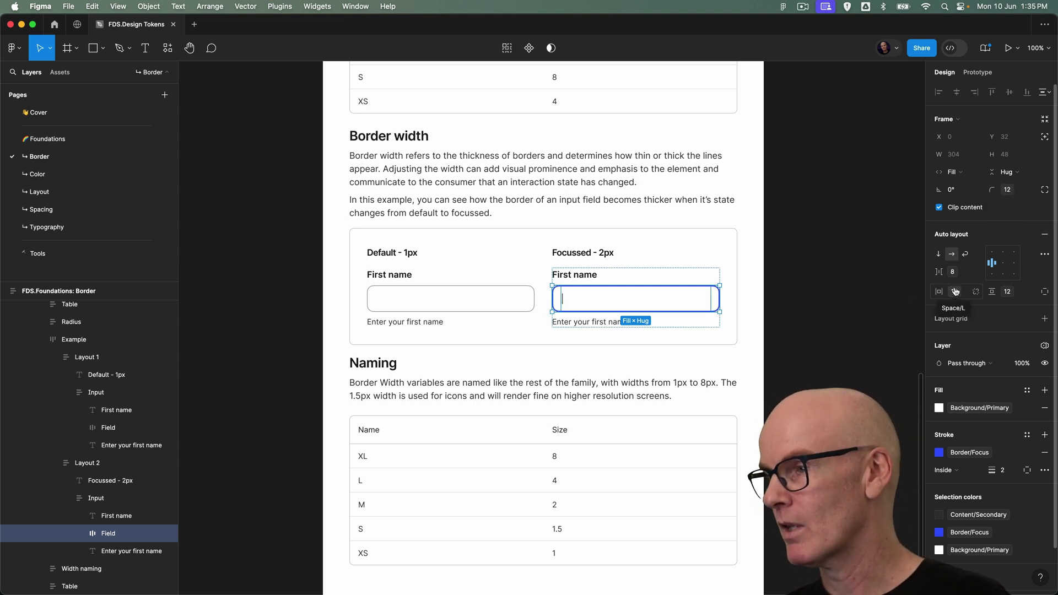
click(956, 292)
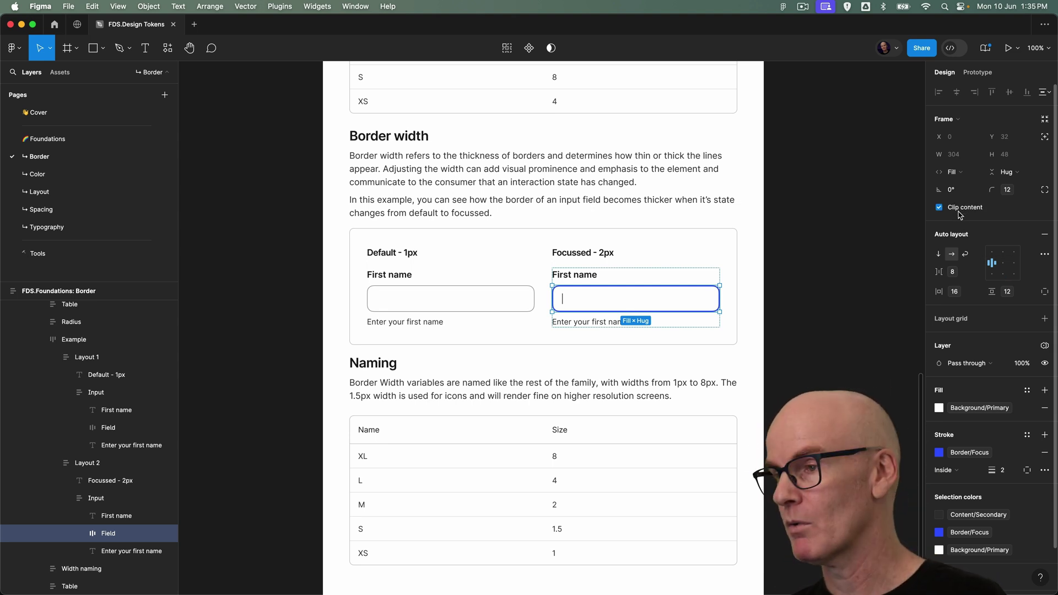
scroll(1035, 451, down, 2)
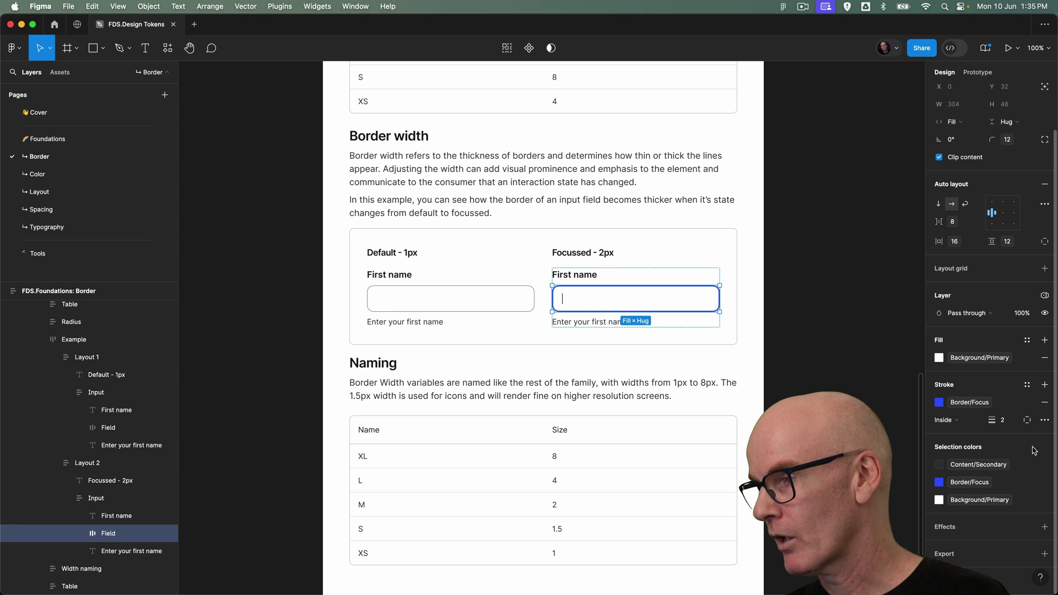
Bind the focussed field's stroke width to the Width M variable
right_click(996, 421)
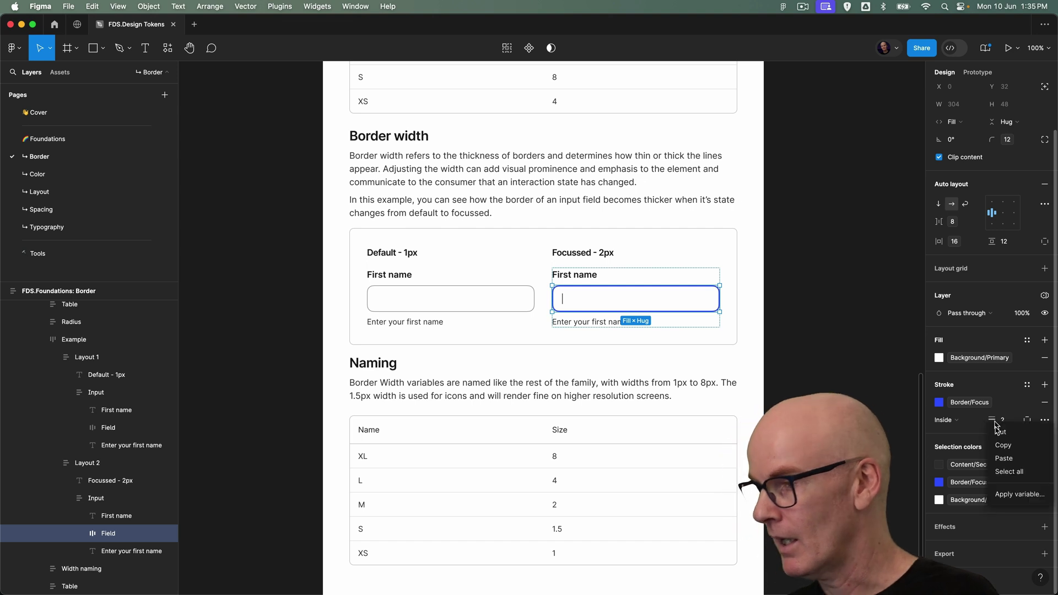
click(1007, 495)
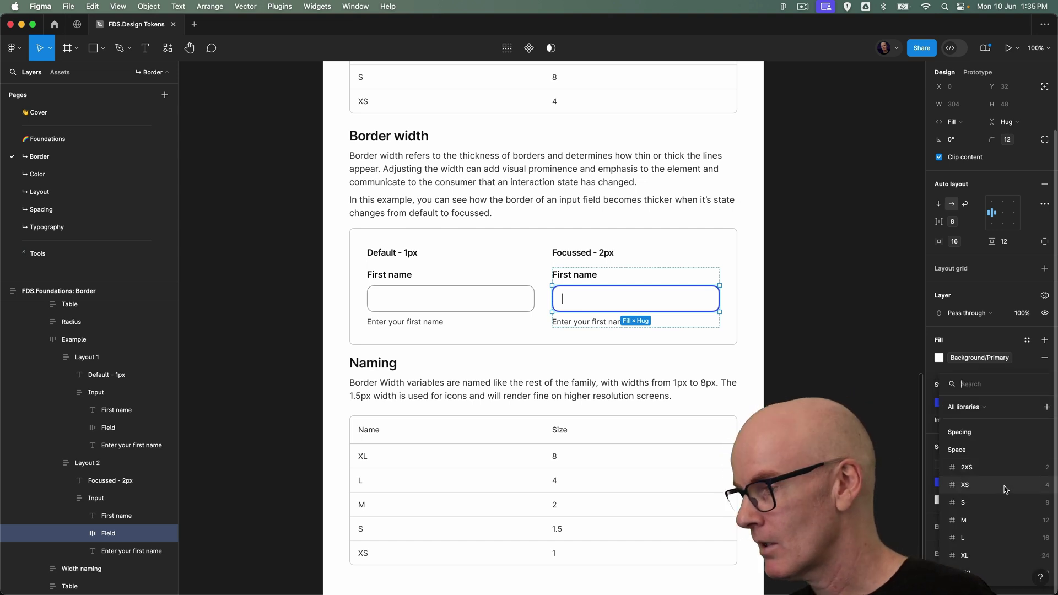
scroll(1004, 492, down, 5)
scroll(1006, 490, down, 4)
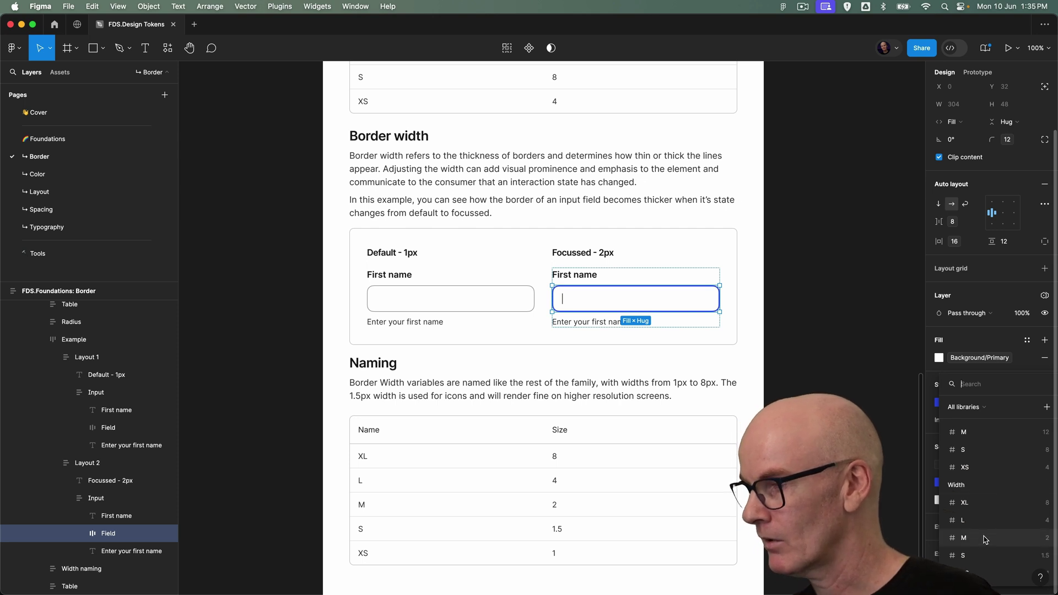
click(987, 539)
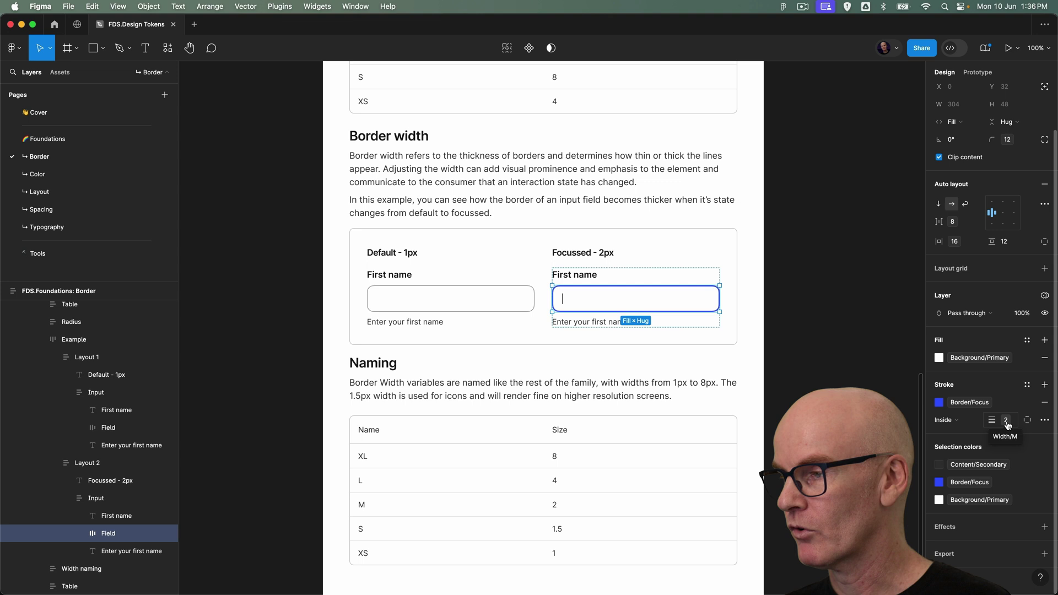
Switch strokes to custom per side, bind a side to a Width variable, then inspect in Dev Mode
click(1028, 422)
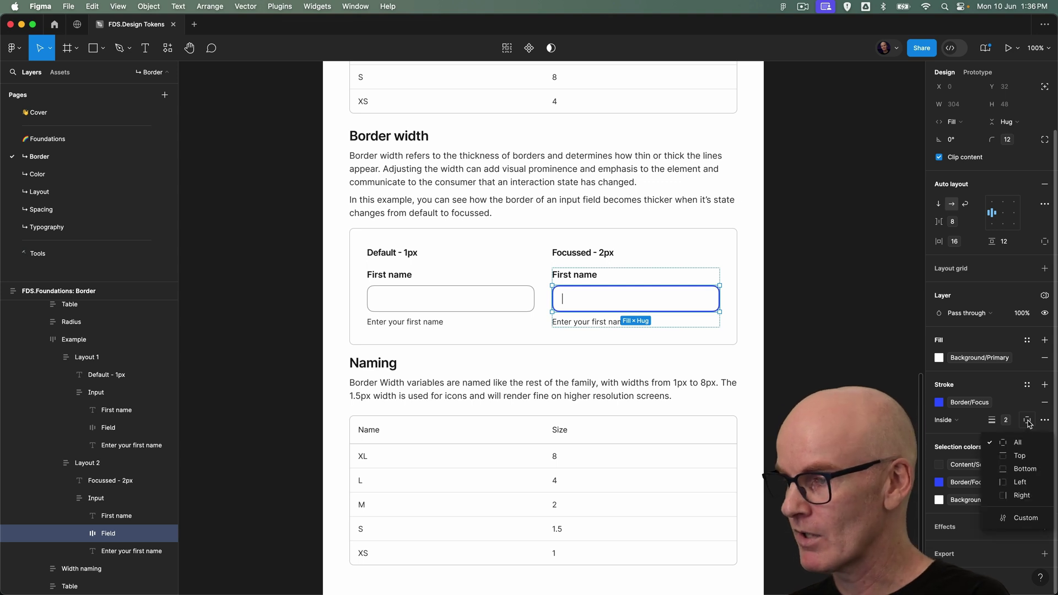
click(1025, 518)
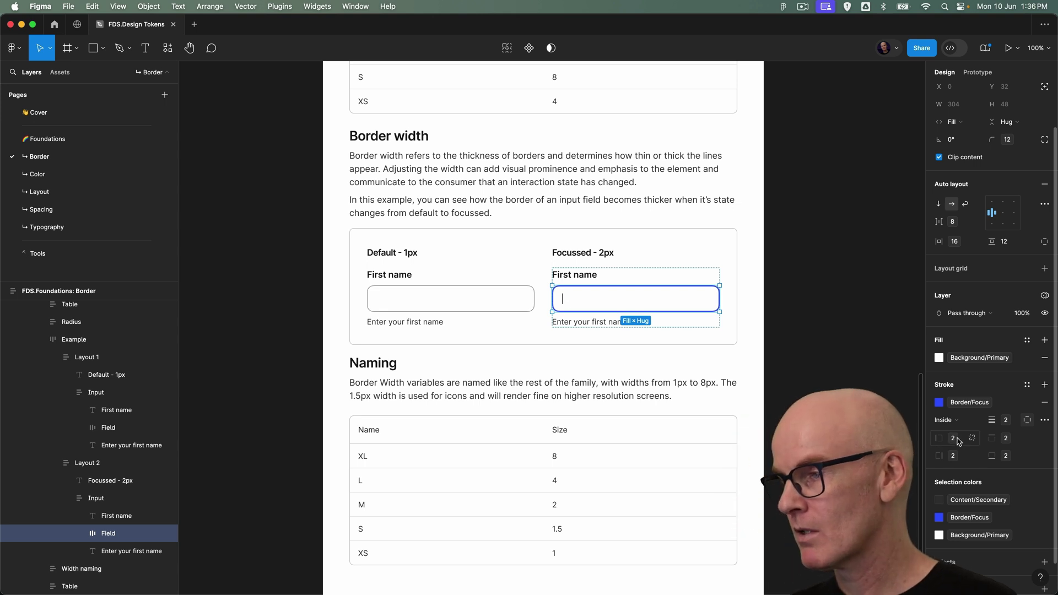
click(973, 438)
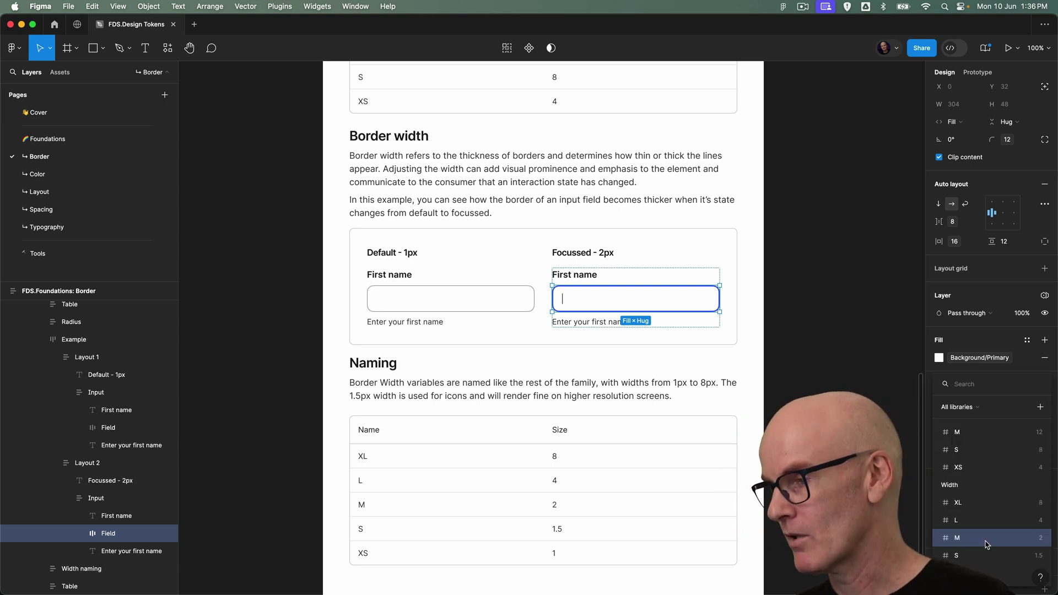
click(981, 505)
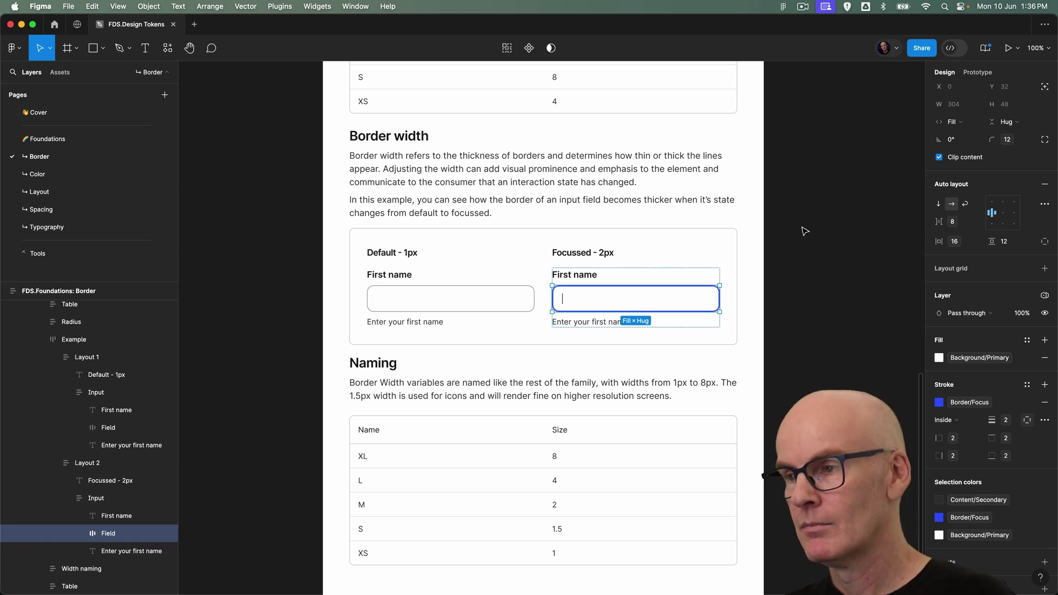
key(shift+d)
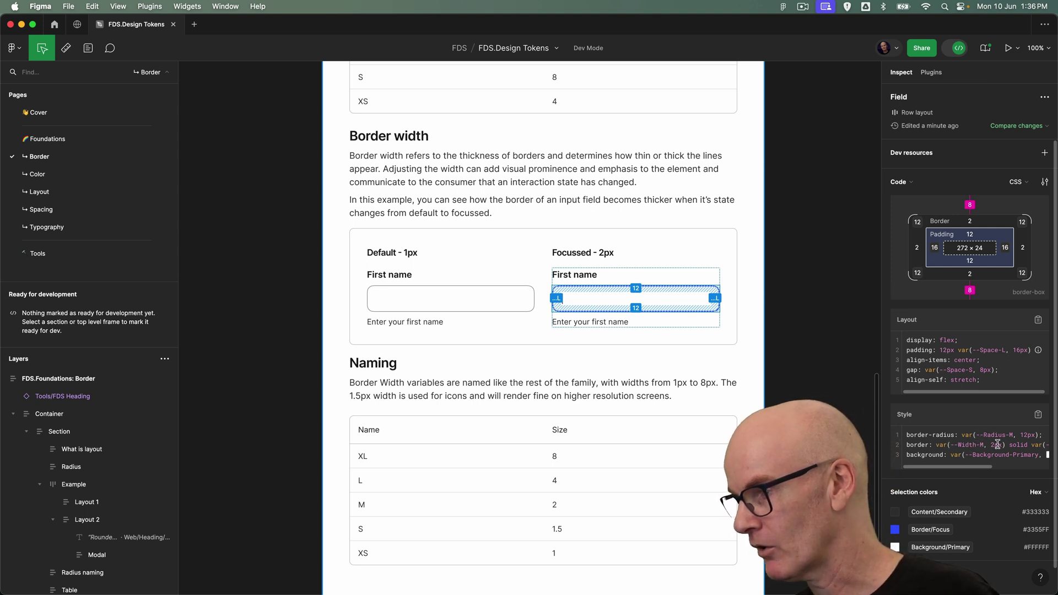
Scroll through the focussed field's Style CSS in the Inspect panel
scroll(998, 445, right, 5)
scroll(964, 444, right, 2)
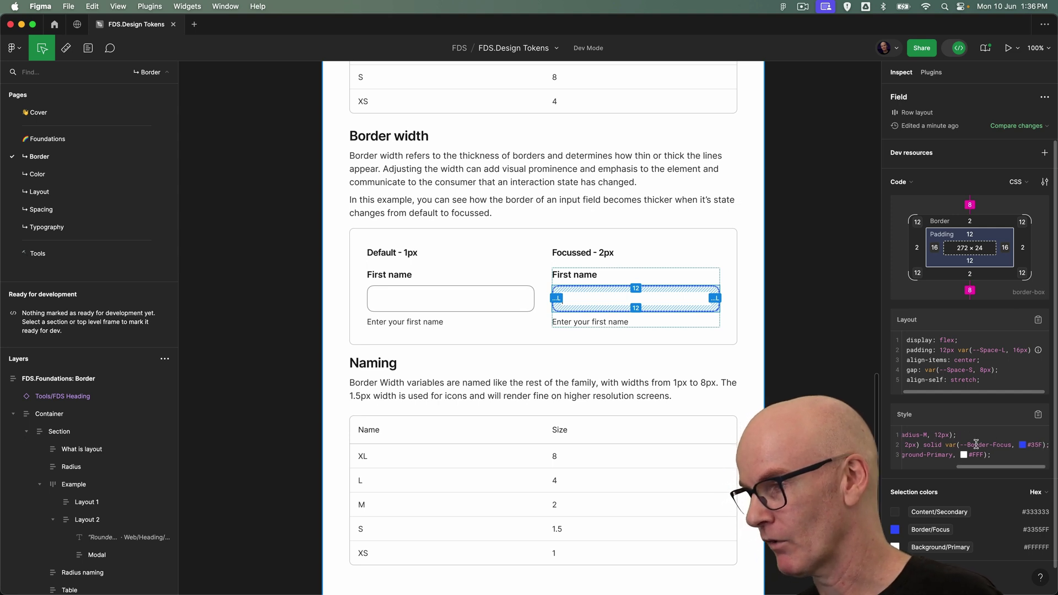
scroll(981, 445, left, 7)
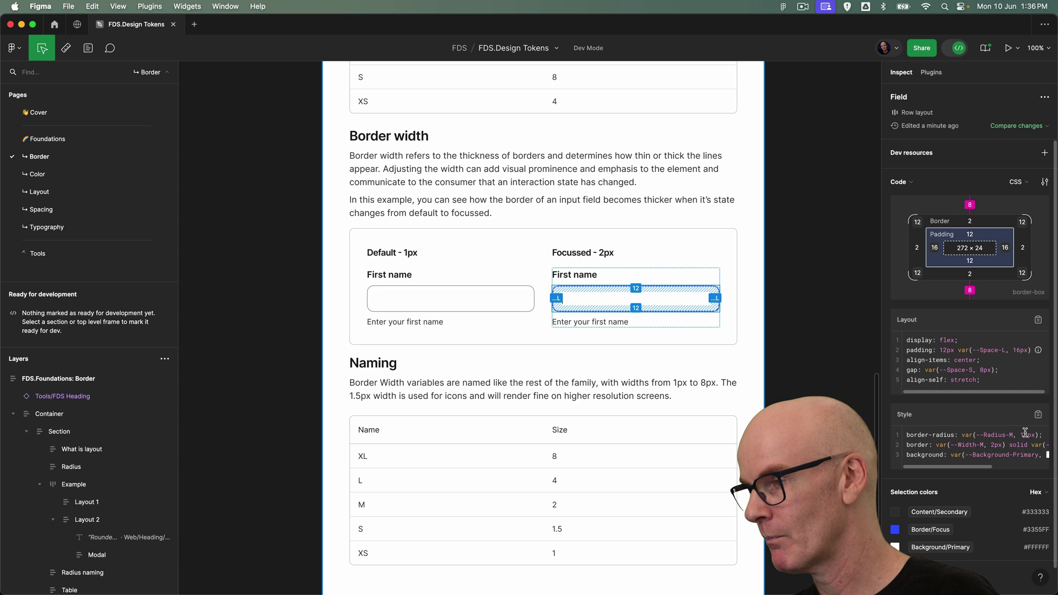